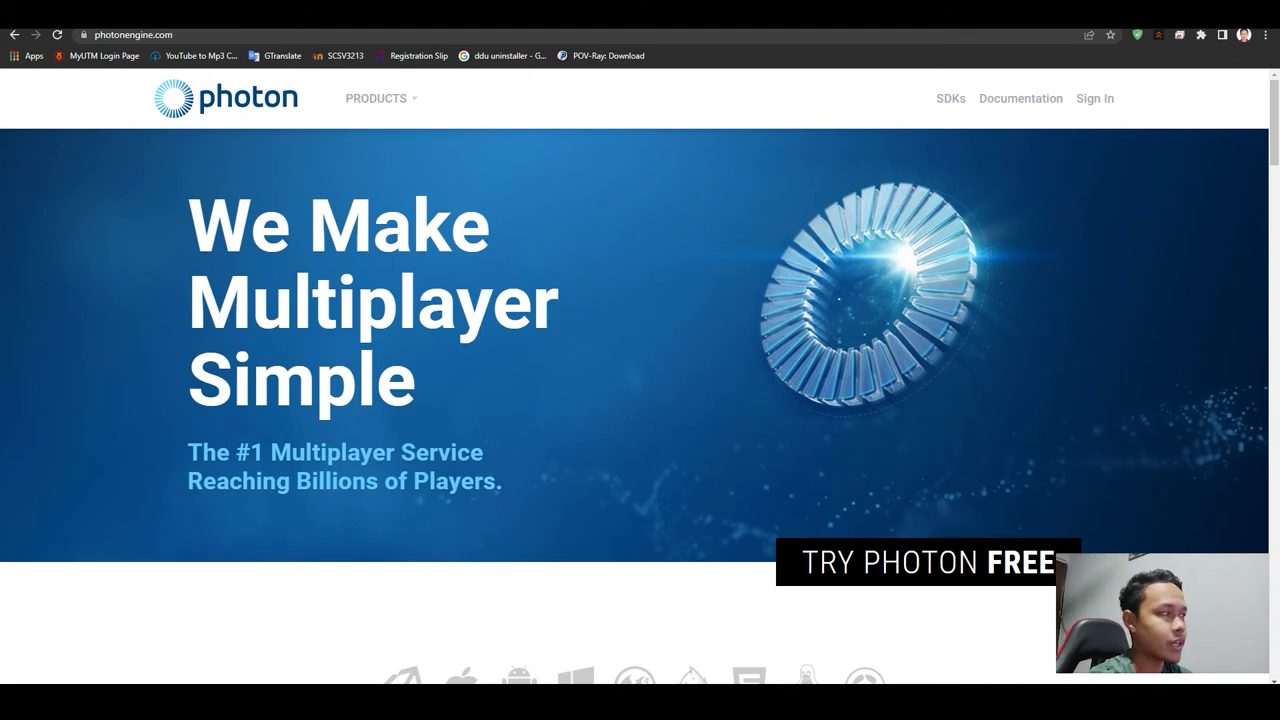
Step: Sign in to the Photon account with the prefilled credentials after completing the robot check
click(1095, 98)
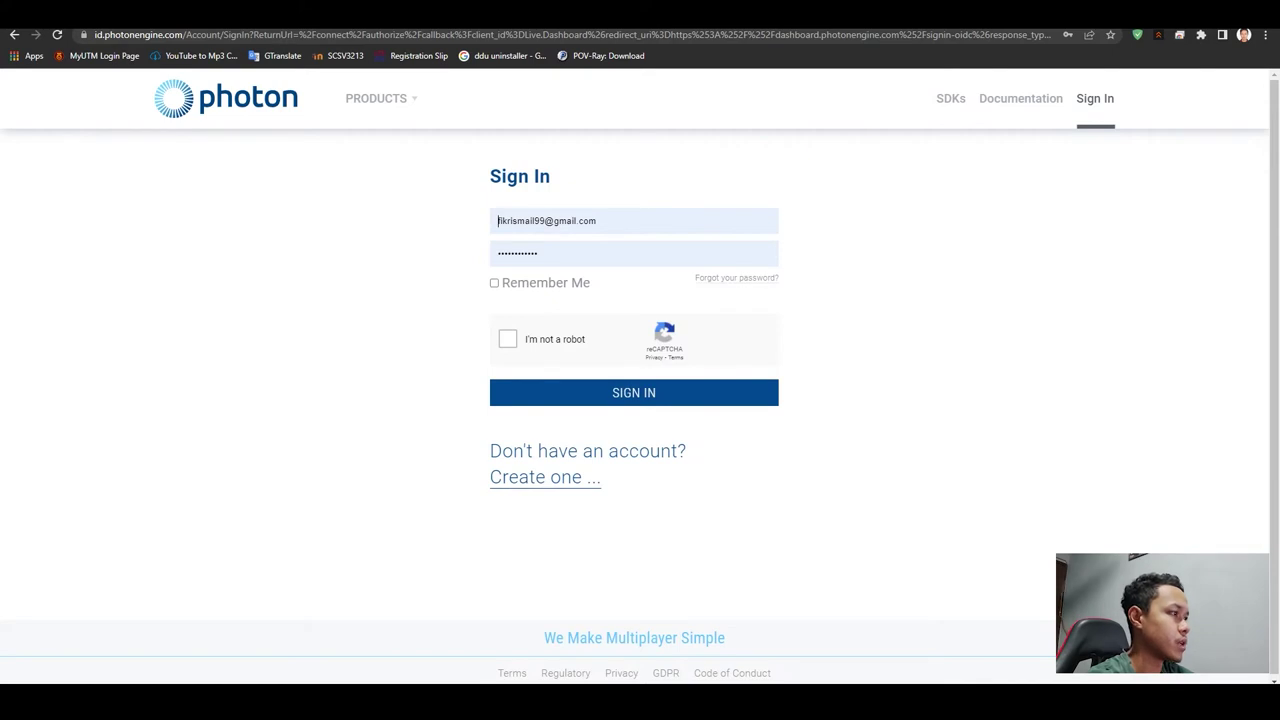
click(508, 339)
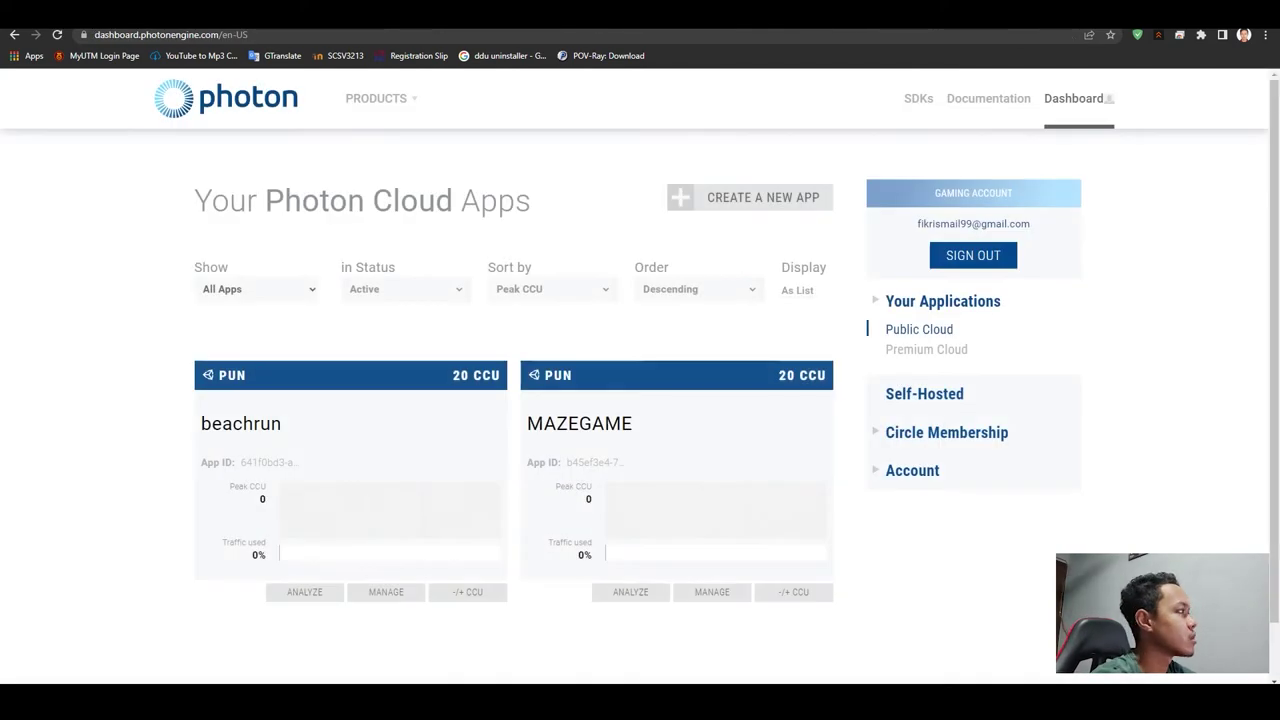
Step: Review the Photon Type options in the new application form and return to the application list
scroll(640, 375, down, 1)
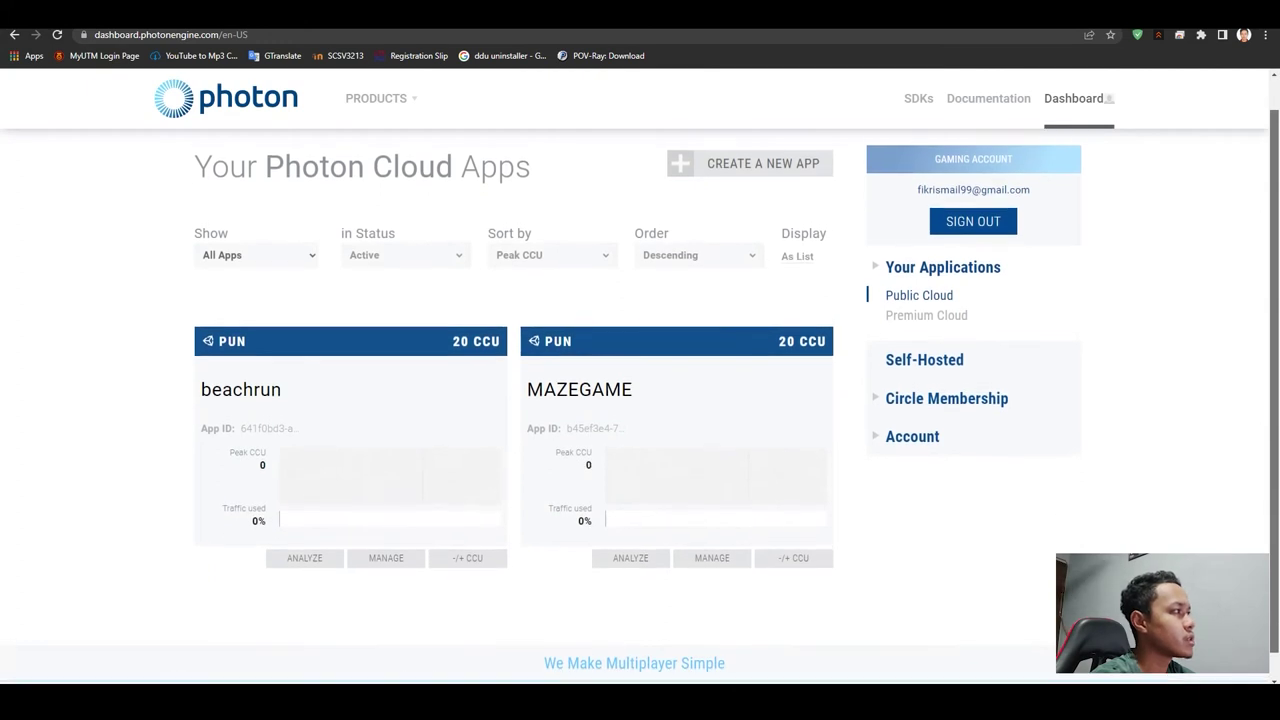
click(749, 163)
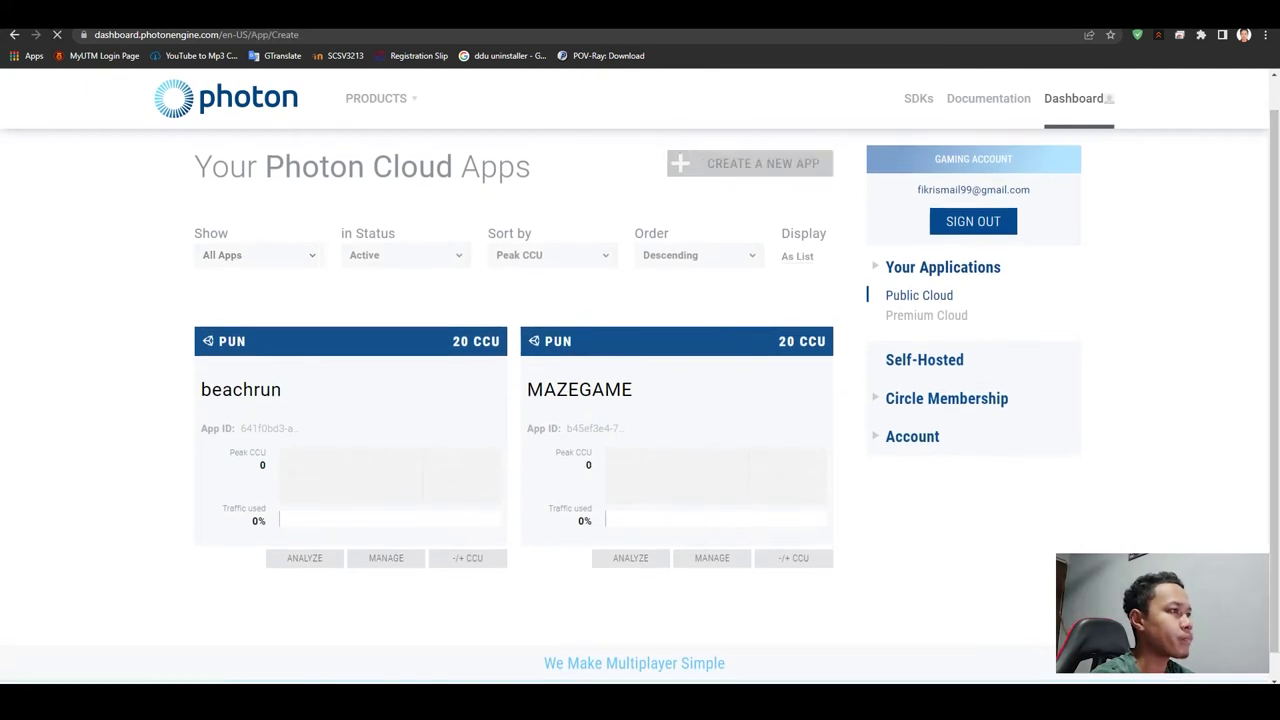
scroll(640, 400, down, 1)
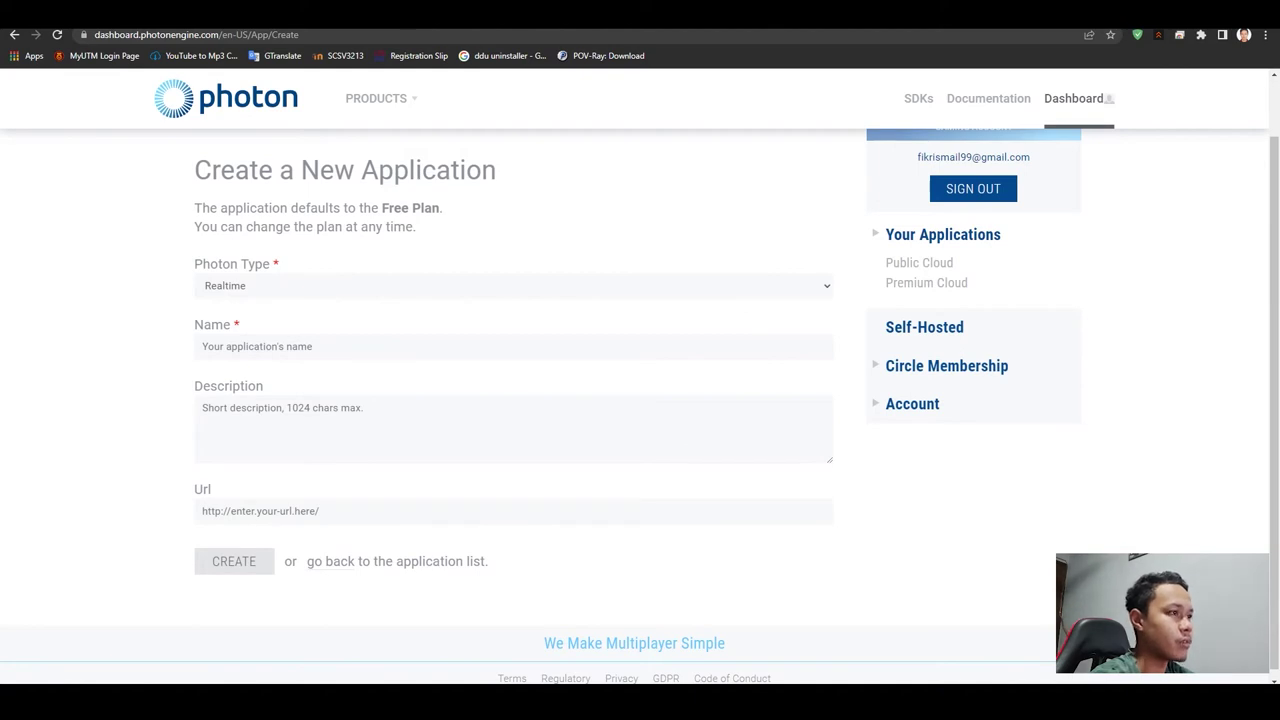
click(513, 286)
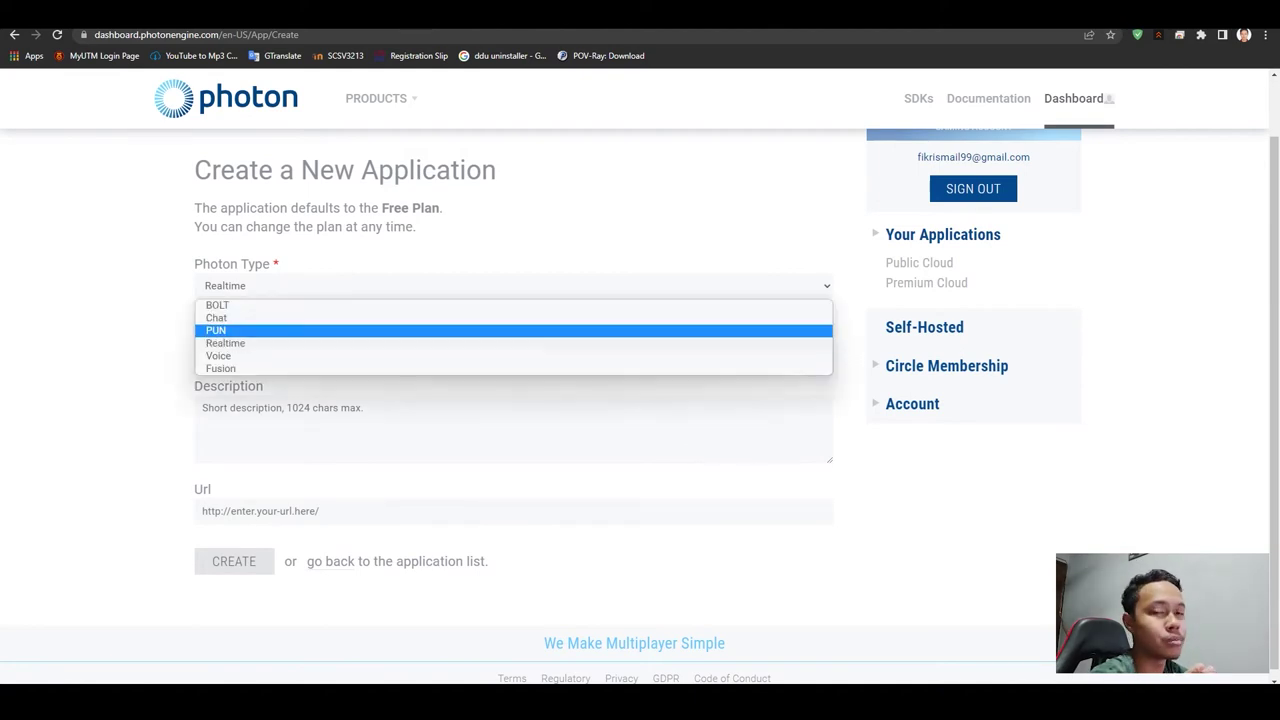
key(Escape)
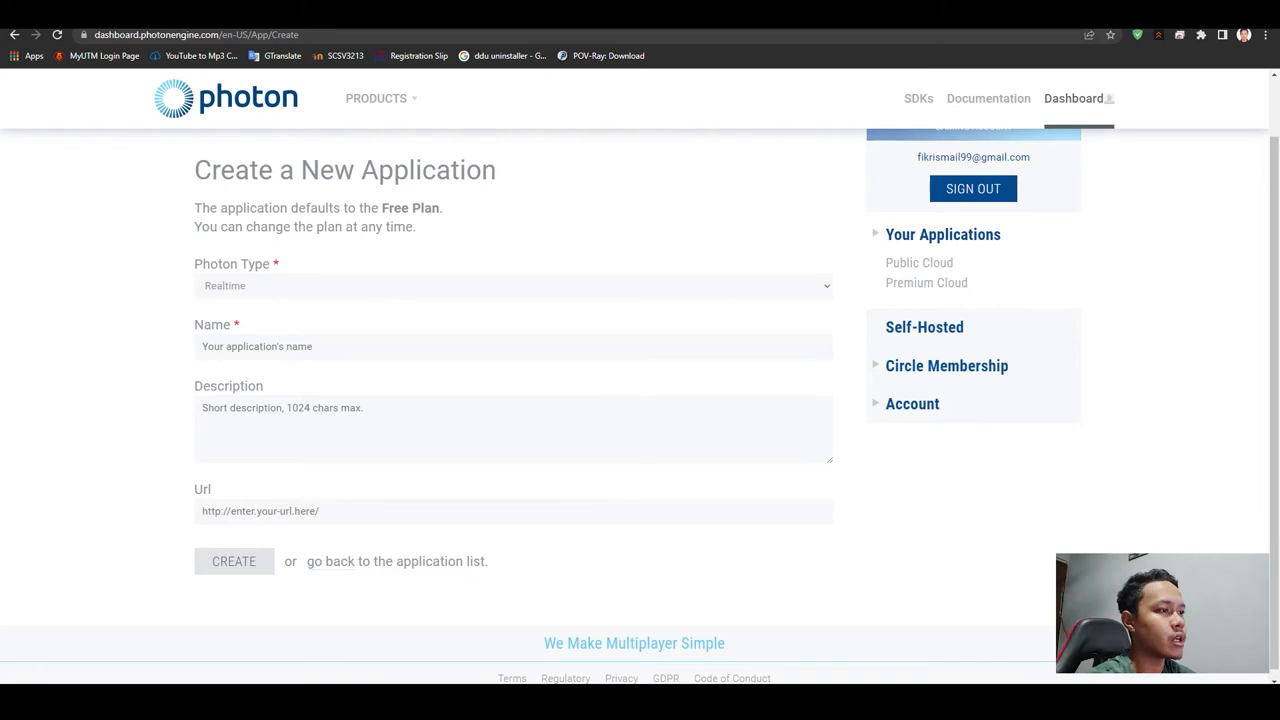
click(238, 561)
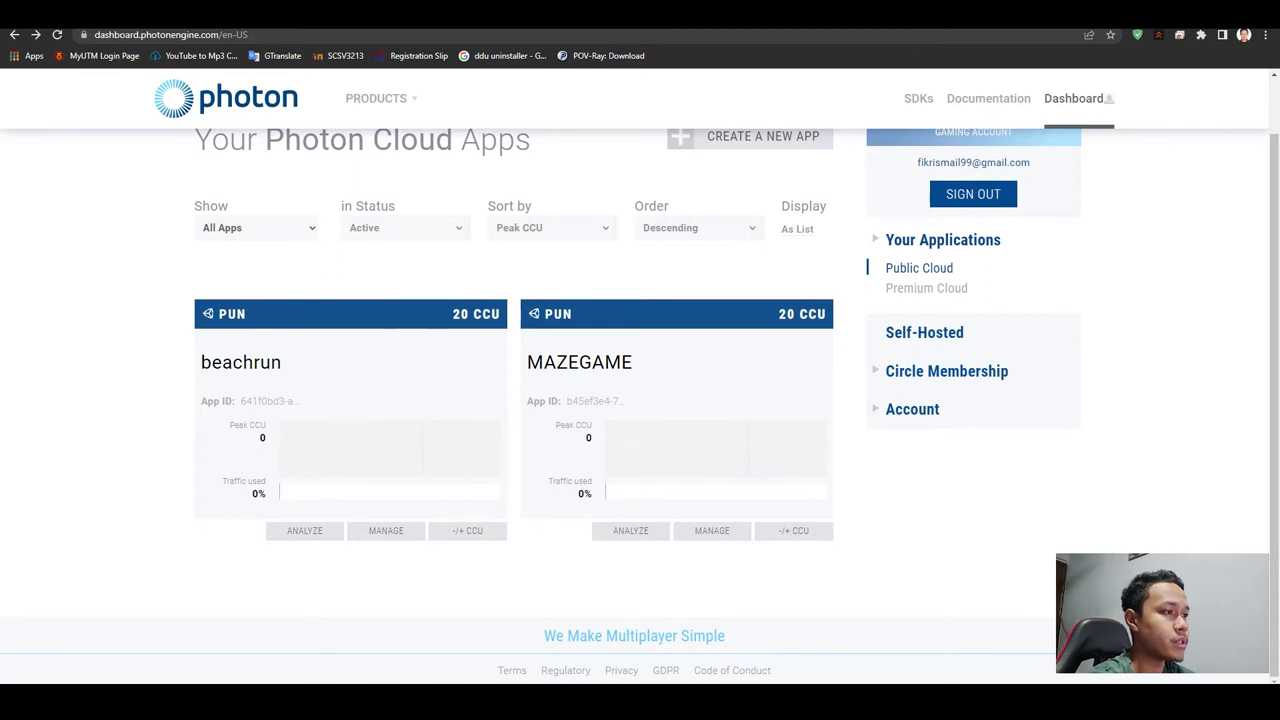
Step: Examine the name and App ID of the beachrun application
drag(201, 362, 282, 362)
click(224, 374)
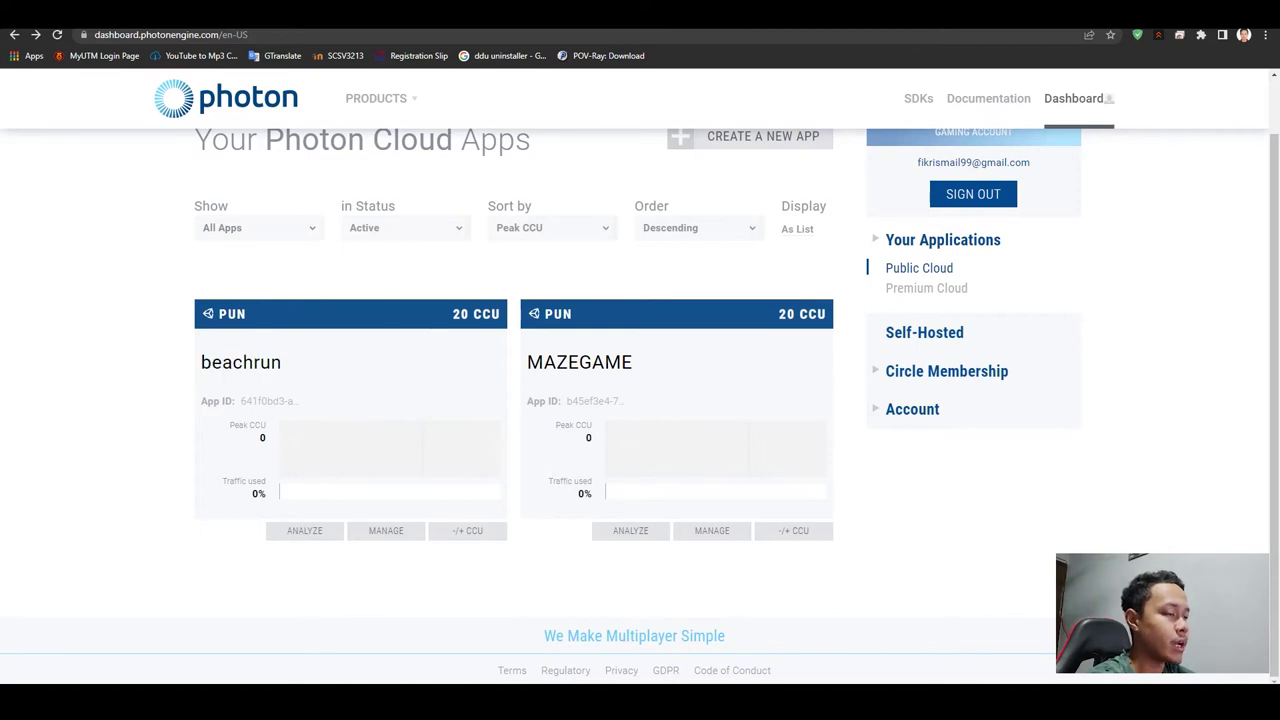
click(269, 401)
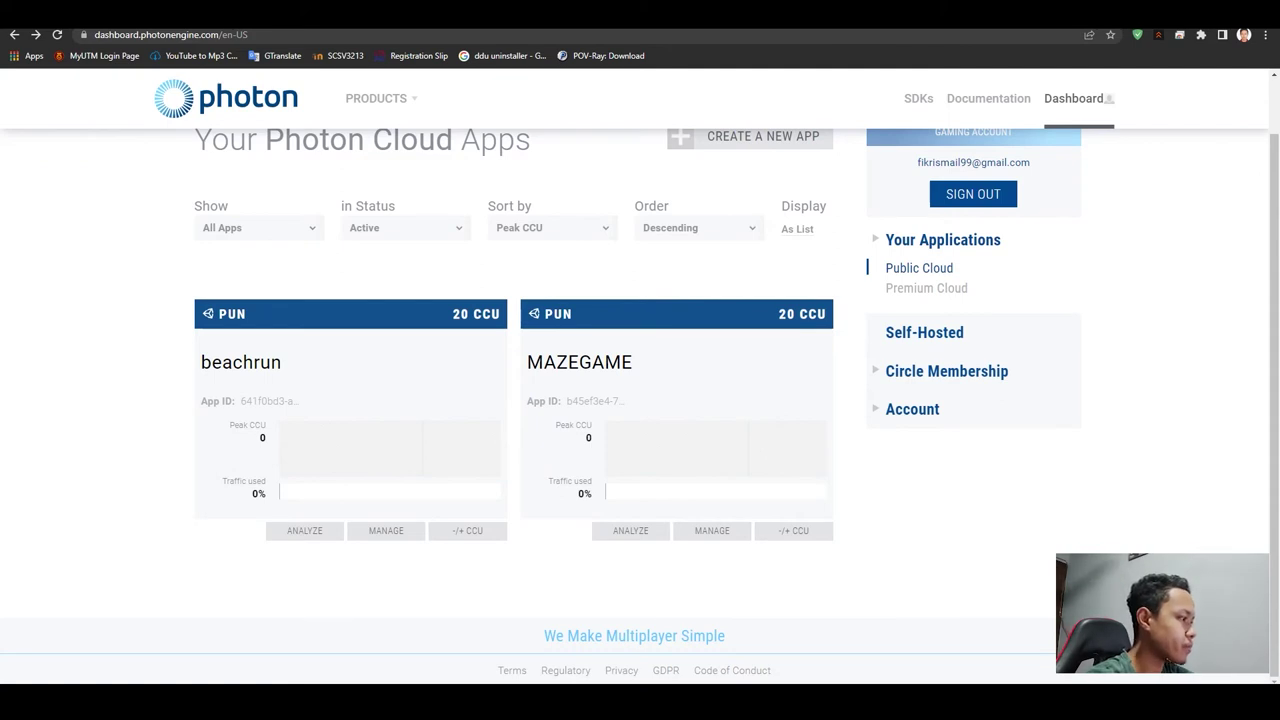
Step: Switch to Unity and view the multiplayer, gamemode and register scenes one after another
key(alt+Tab)
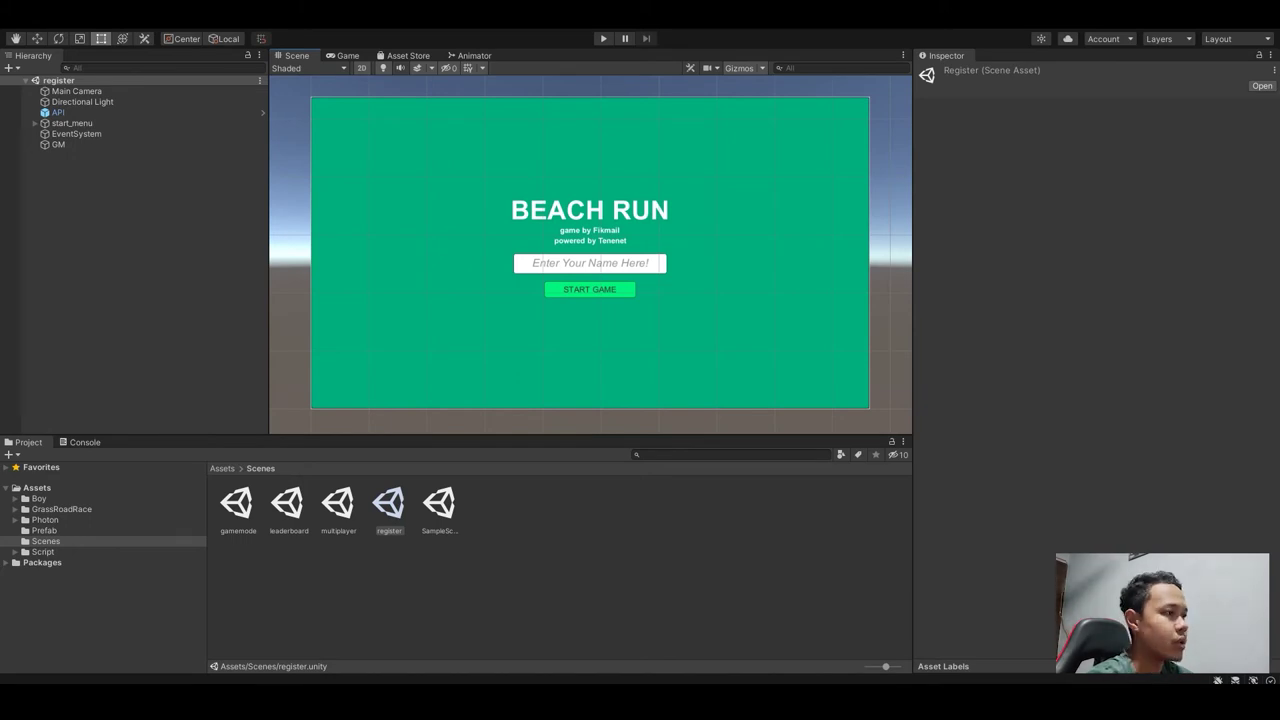
double_click(338, 508)
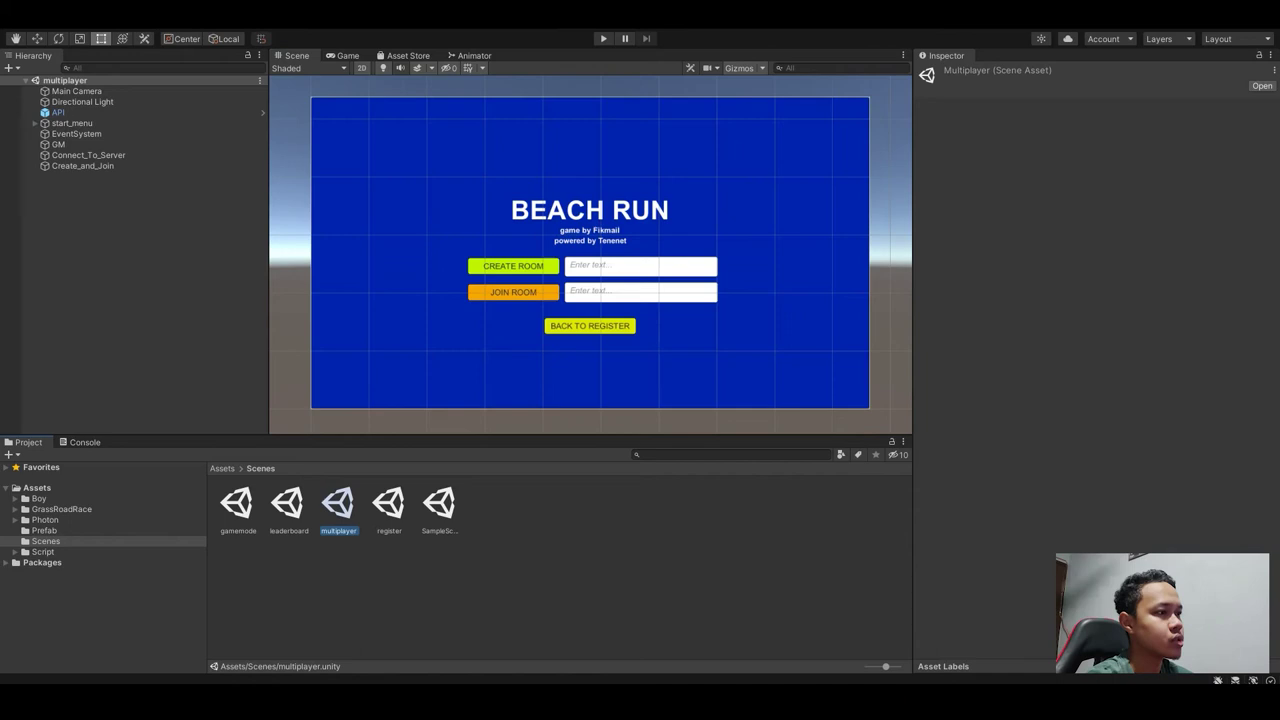
double_click(237, 508)
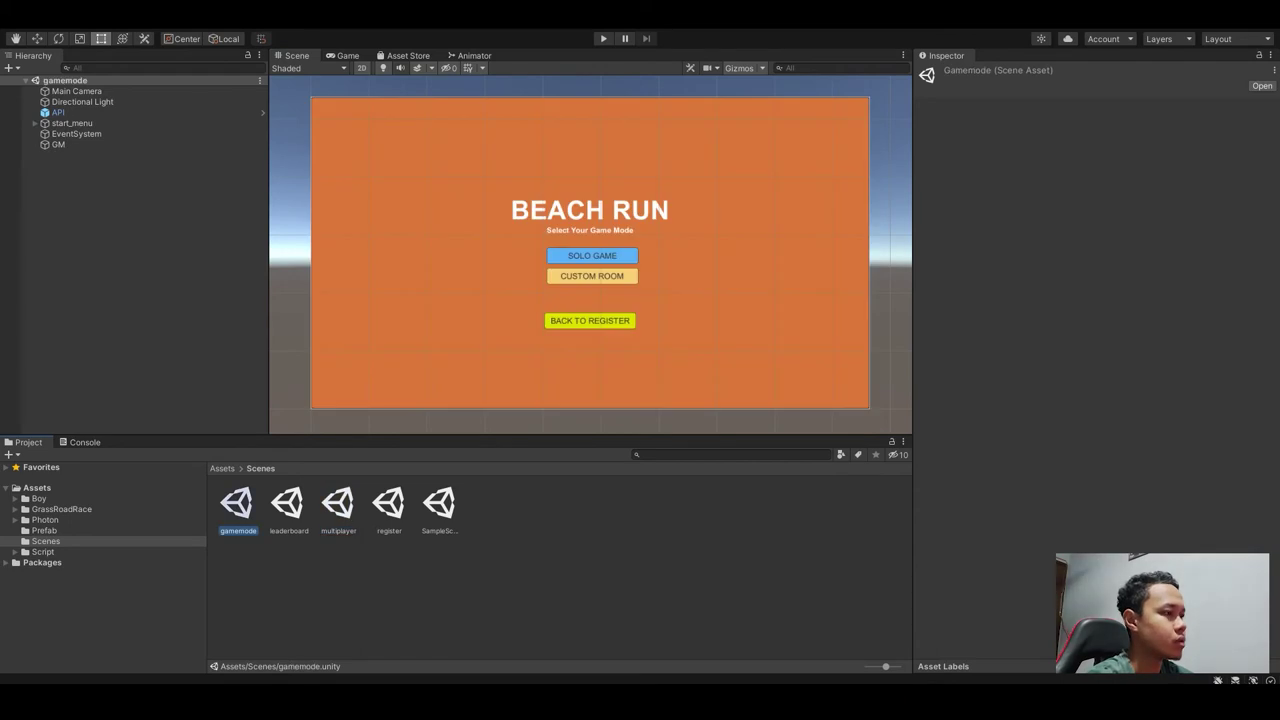
double_click(389, 503)
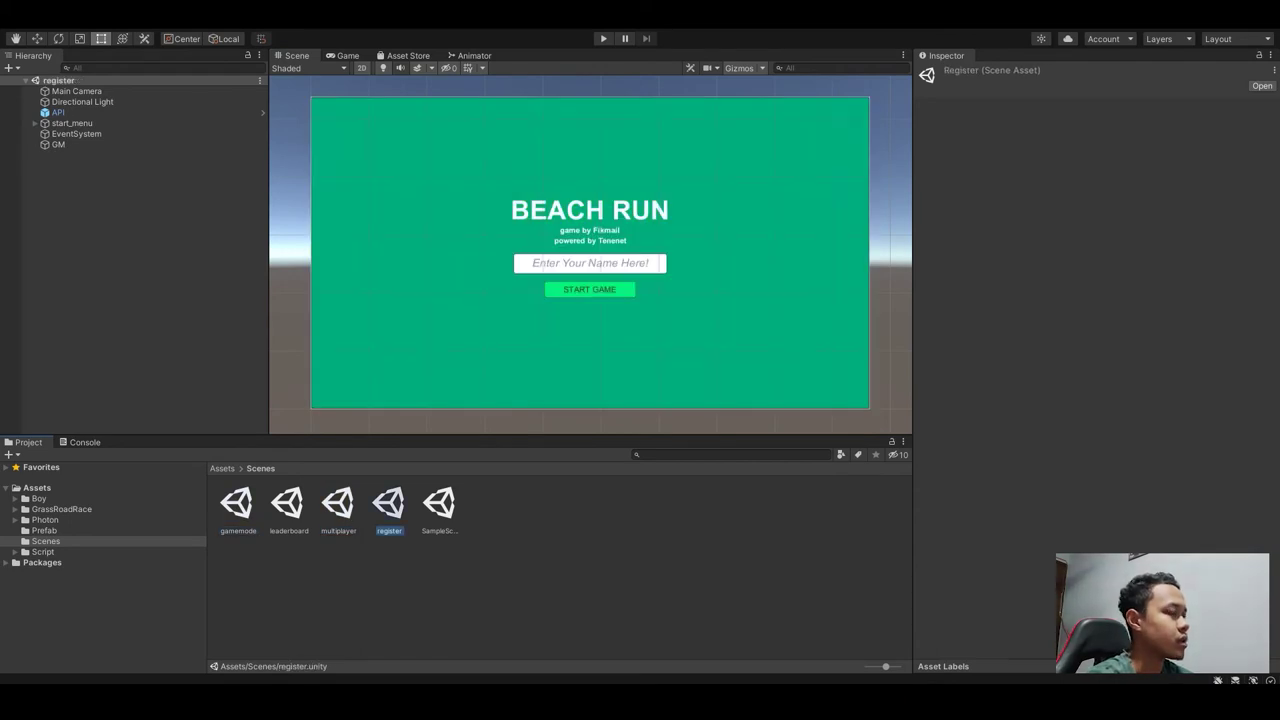
Step: Inspect the START GAME button and its On Click settings in the register scene
click(590, 289)
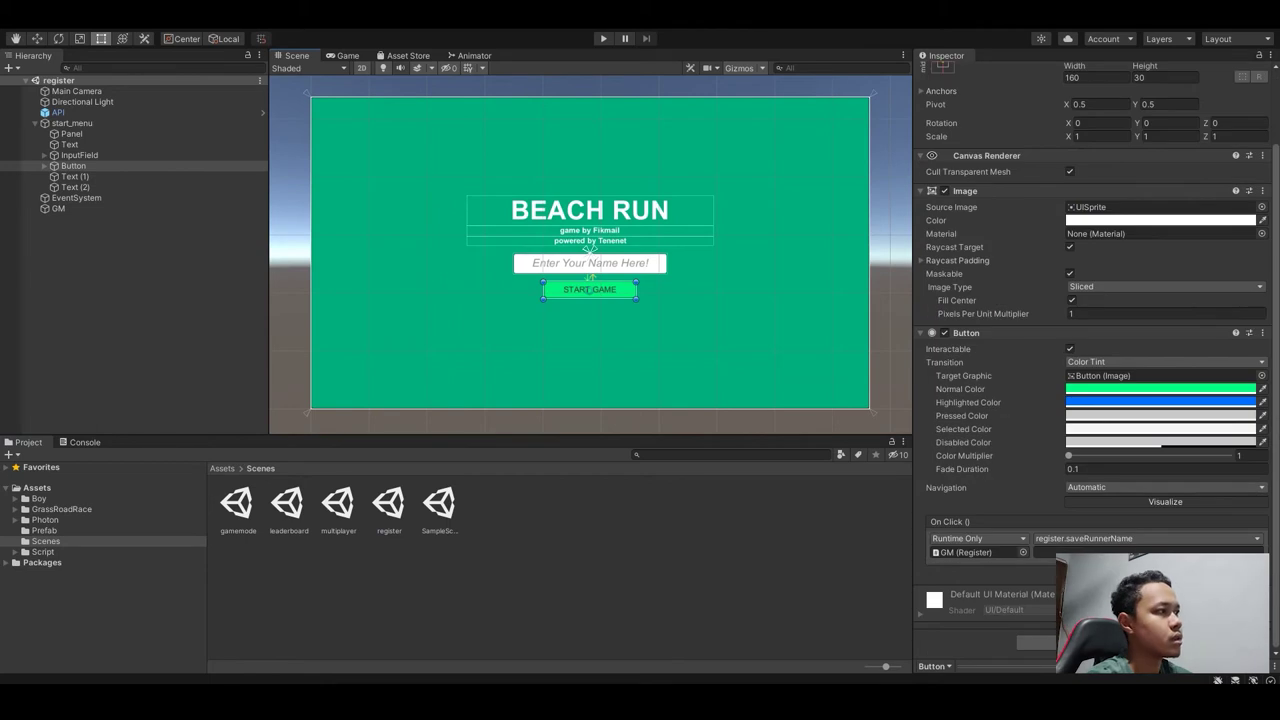
scroll(746, 387, up, 1)
mouse_move(746, 387)
middle_down()
mouse_move(742, 403)
mouse_move(757, 390)
middle_up()
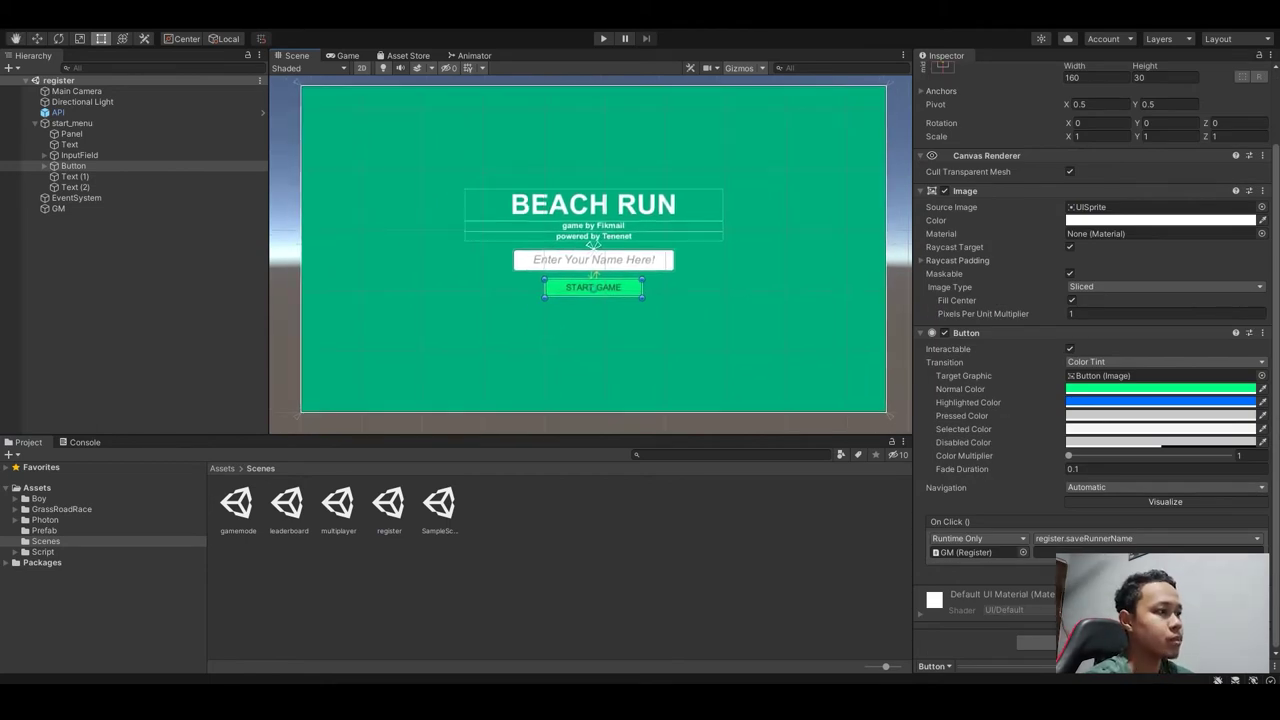
Step: Open the multiplayer scene and inspect the scripts on the Connect_To_Server and Create_and_Join objects
click(338, 508)
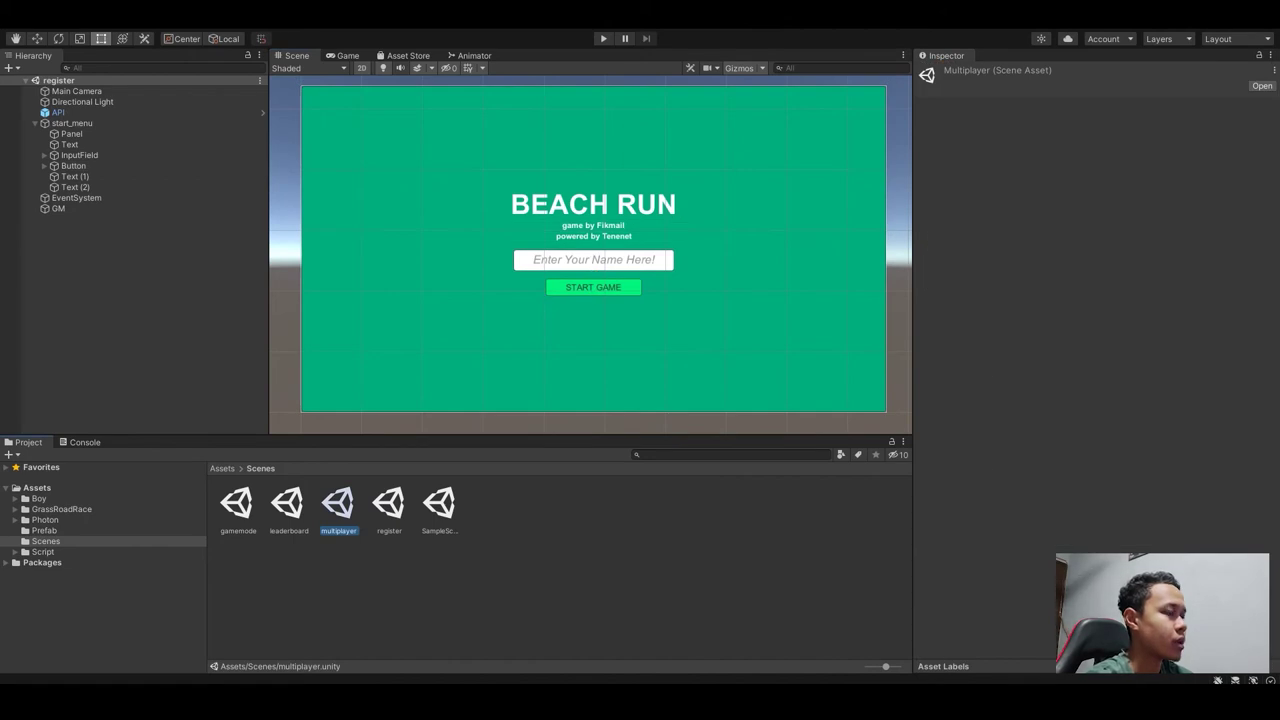
double_click(338, 503)
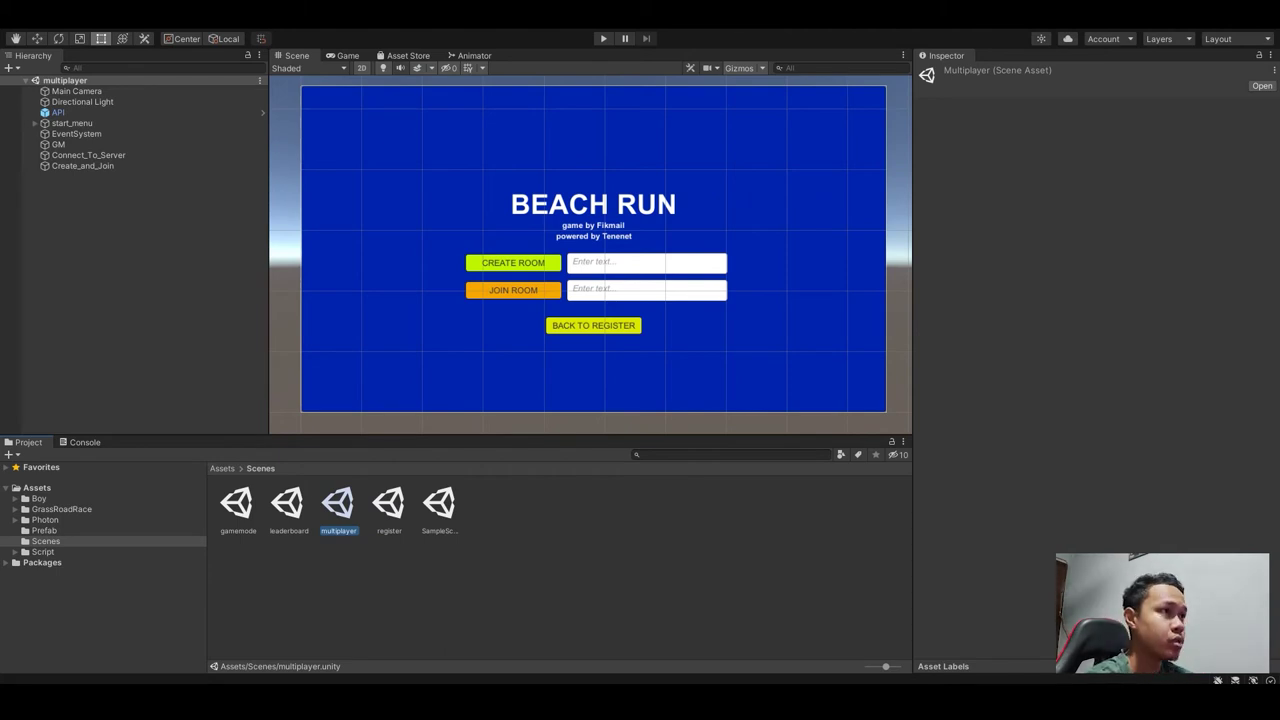
click(88, 155)
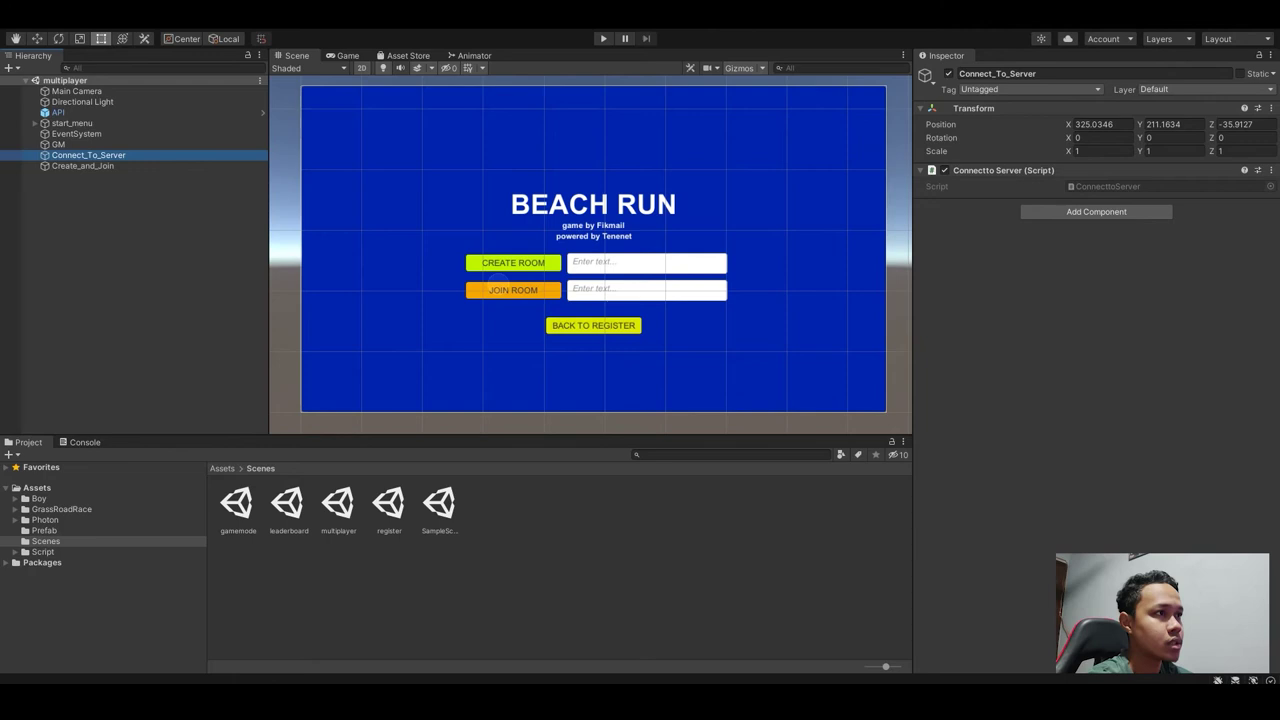
double_click(83, 166)
scroll(560, 206, down, 10)
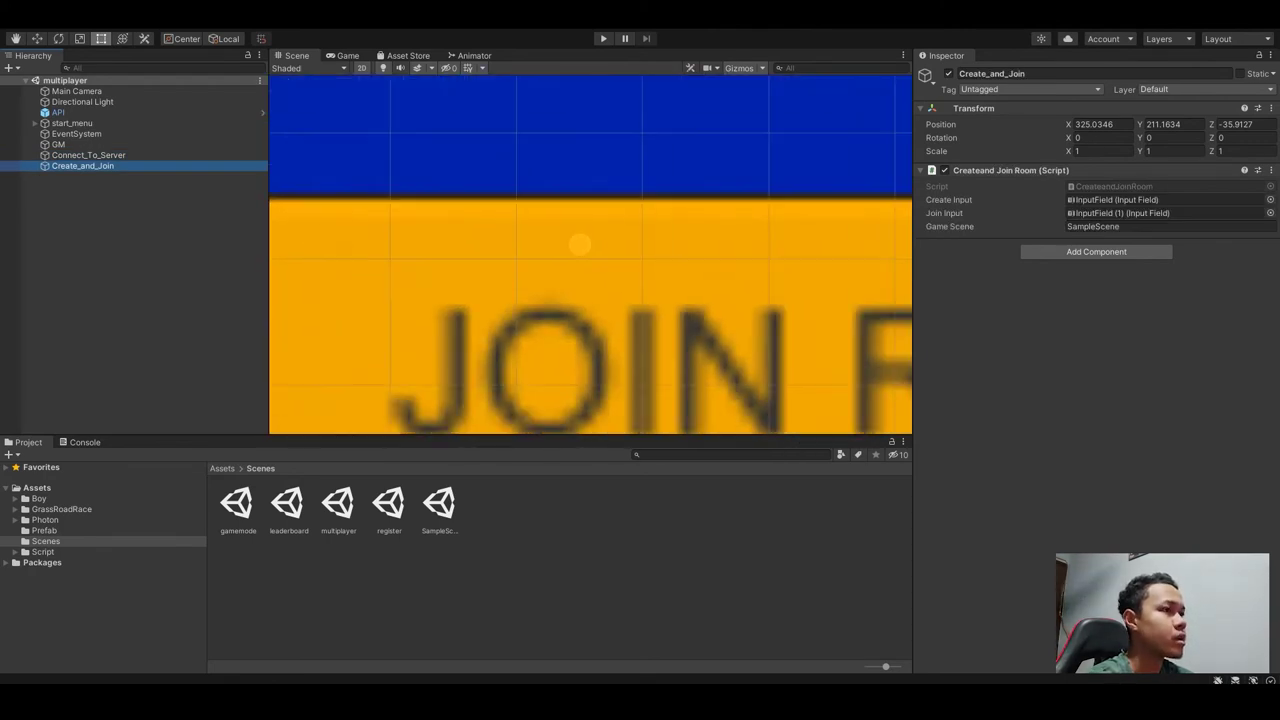
scroll(577, 218, down, 10)
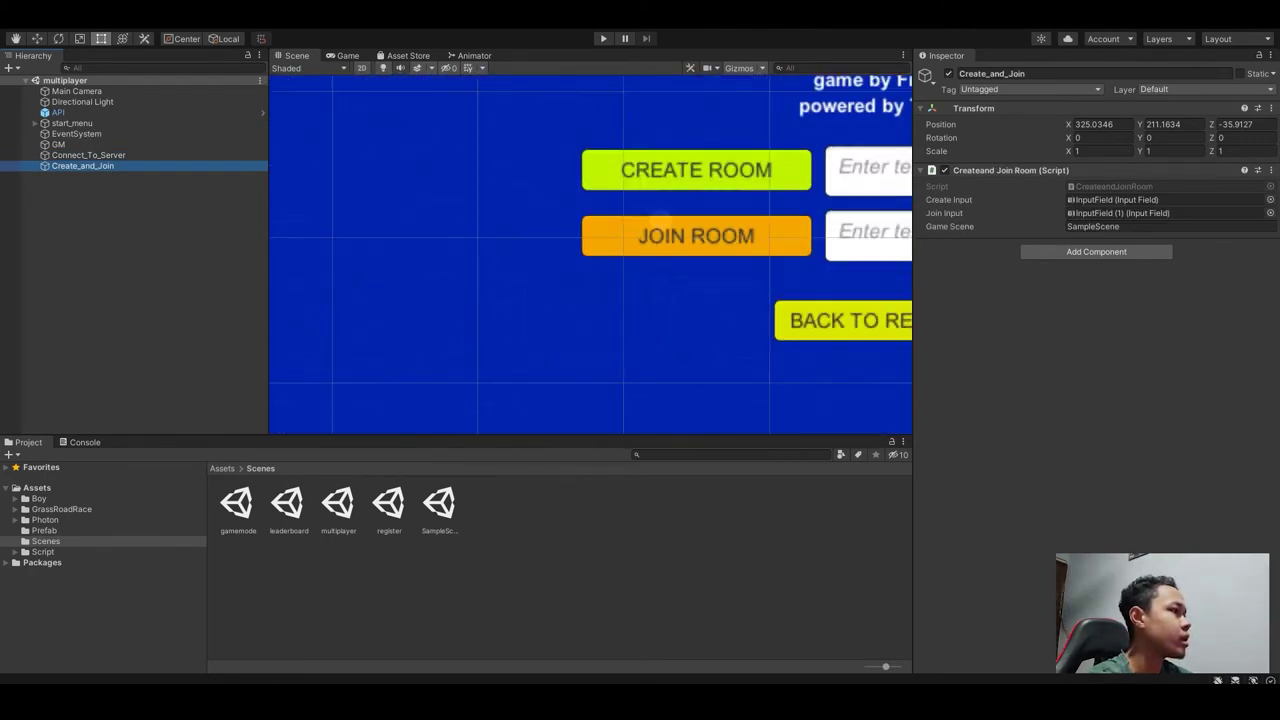
middle_drag(593, 267, 502, 275)
scroll(448, 305, down, 3)
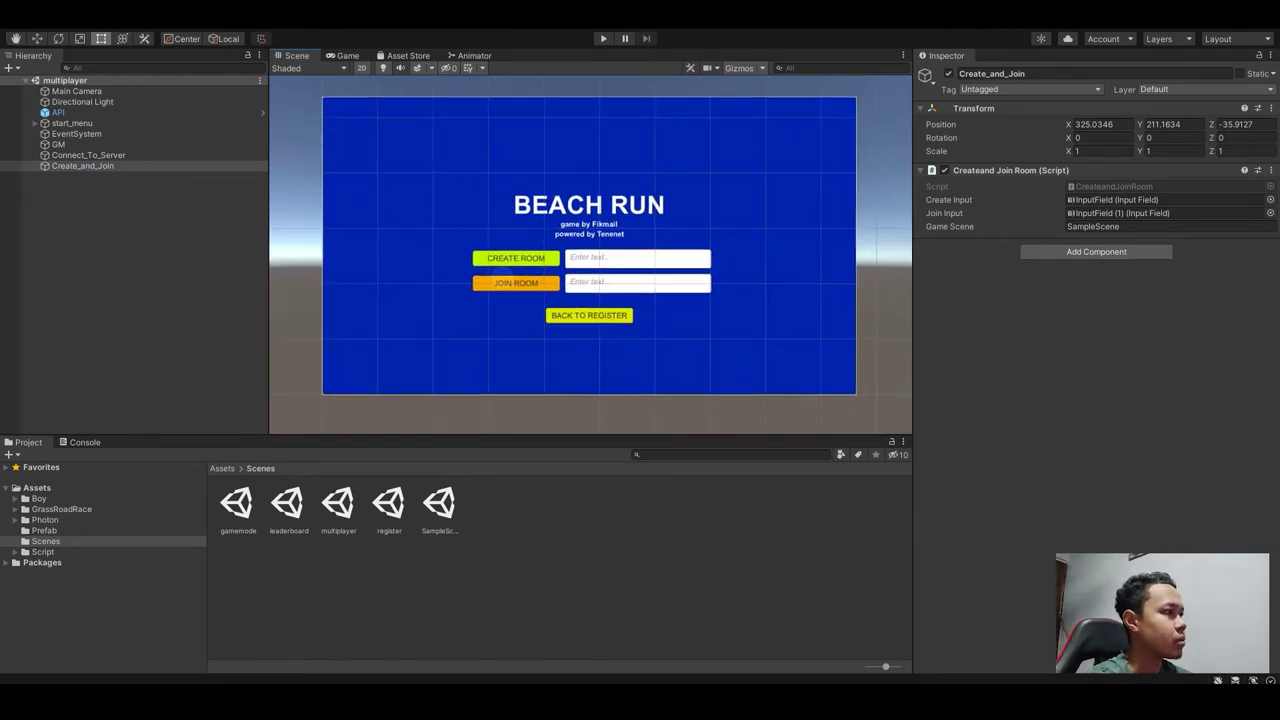
Step: Compare the input field beside CREATE ROOM with the input references on the Create_and_Join object, then clear the selection
double_click(637, 259)
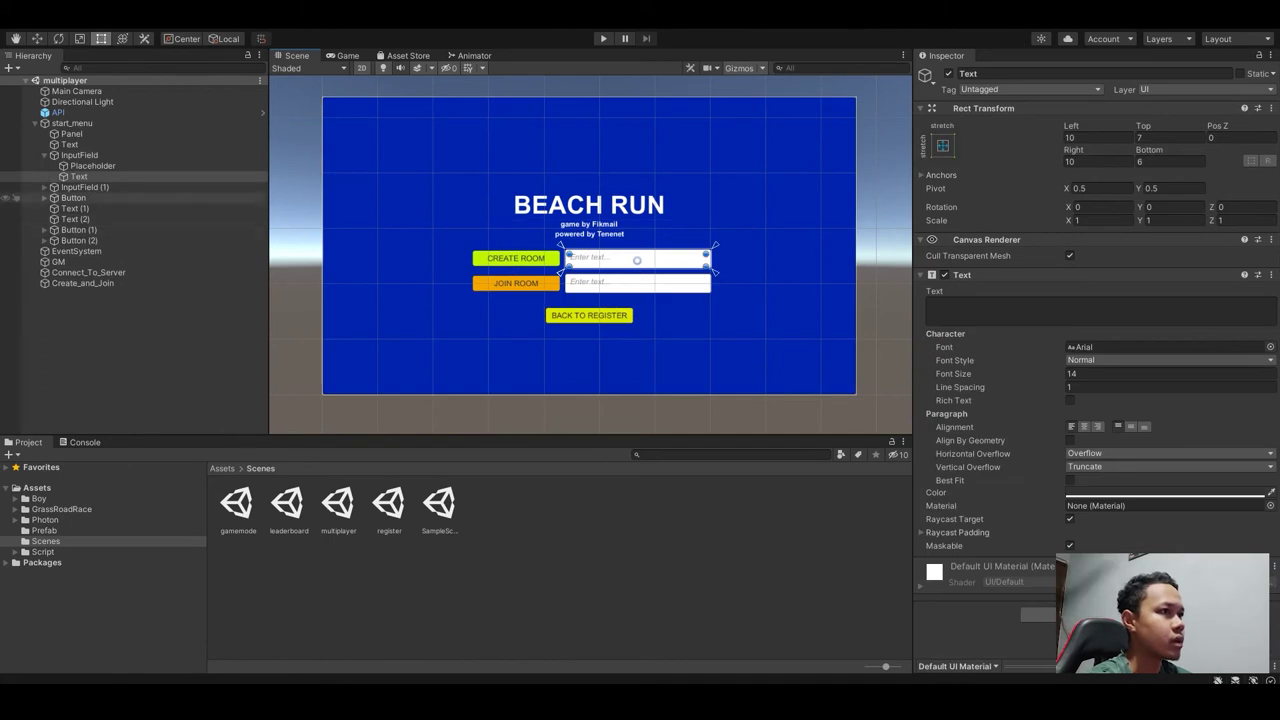
click(637, 259)
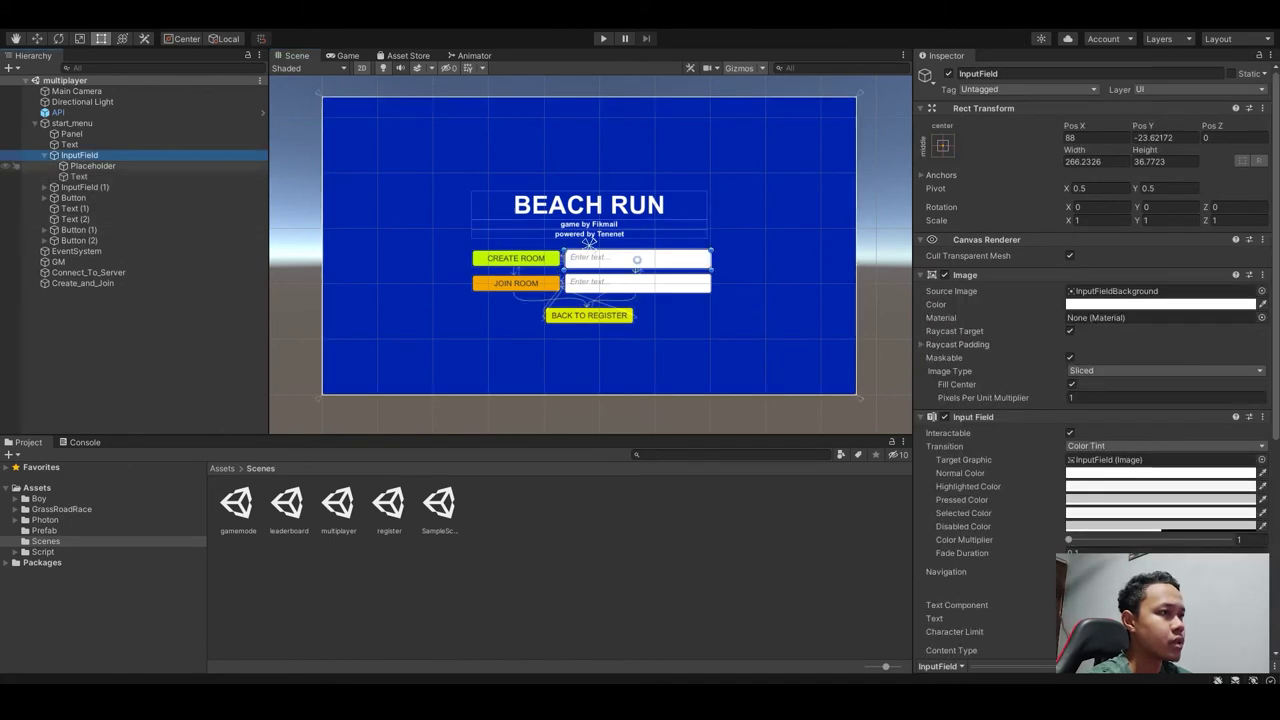
click(82, 261)
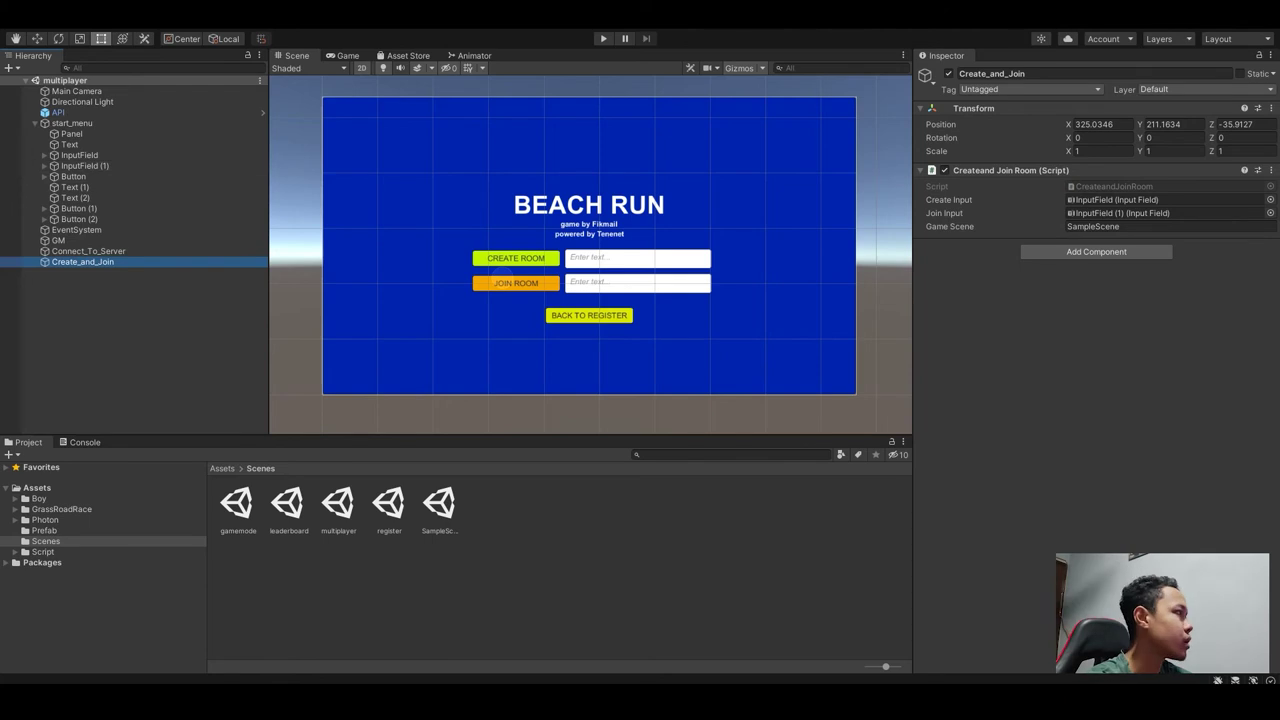
click(637, 258)
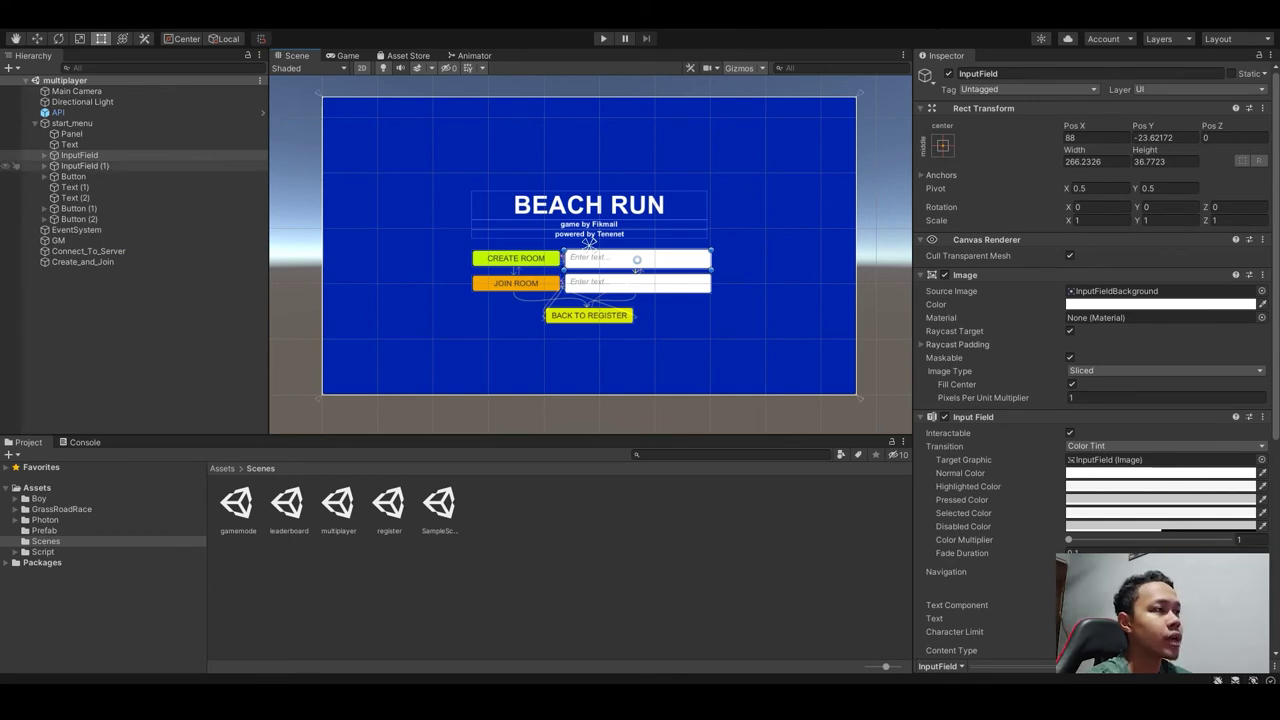
click(400, 590)
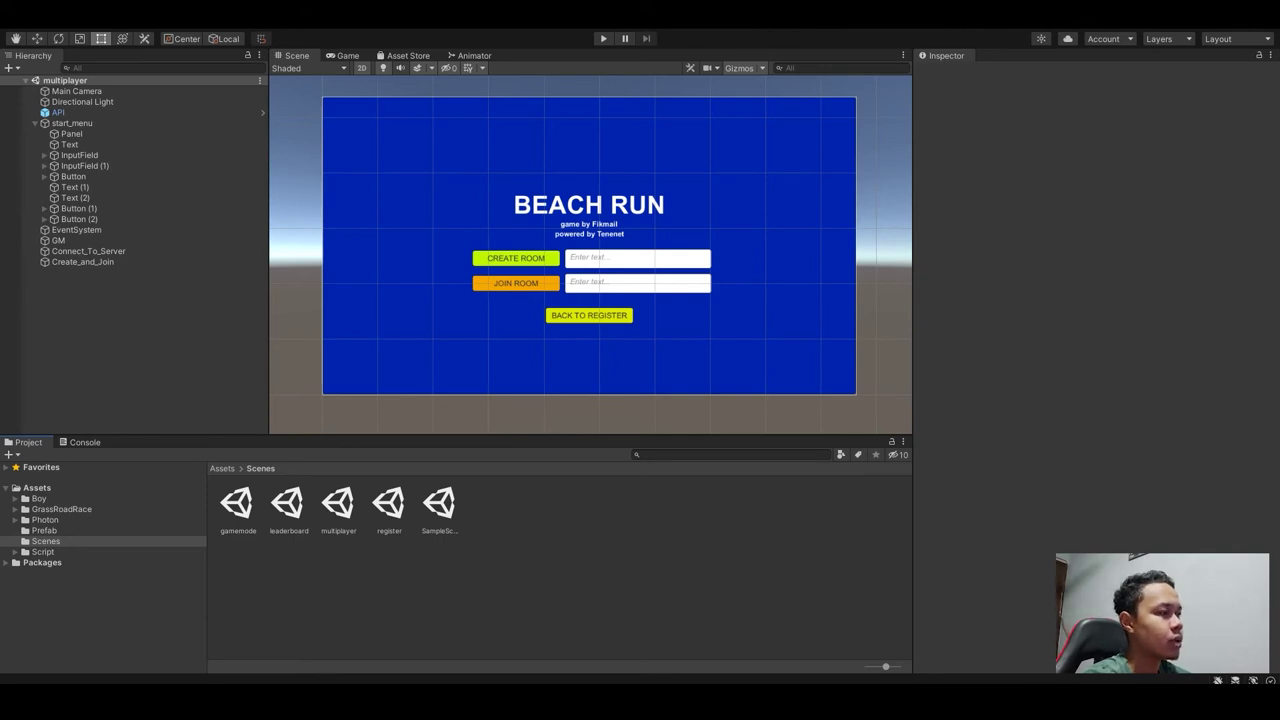
Step: View the gamemode scene, then open SampleScene and look at it in the 3D Scene view and the Game view
double_click(237, 503)
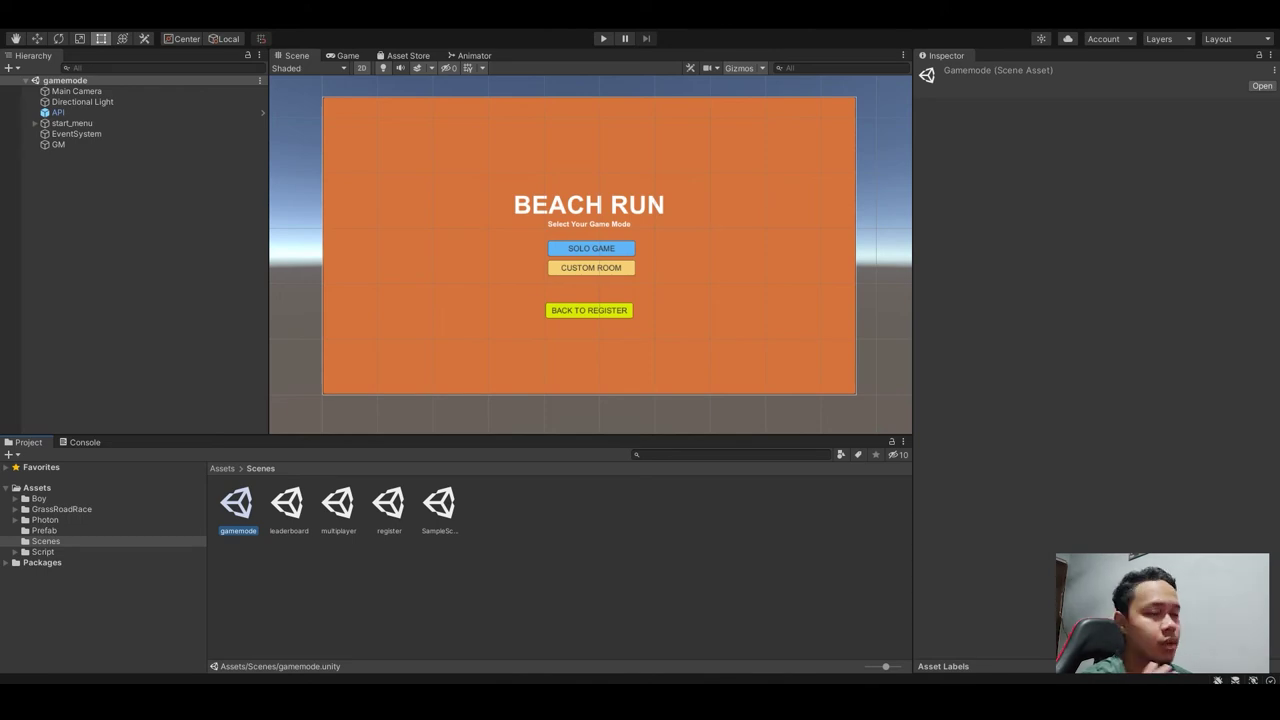
double_click(439, 508)
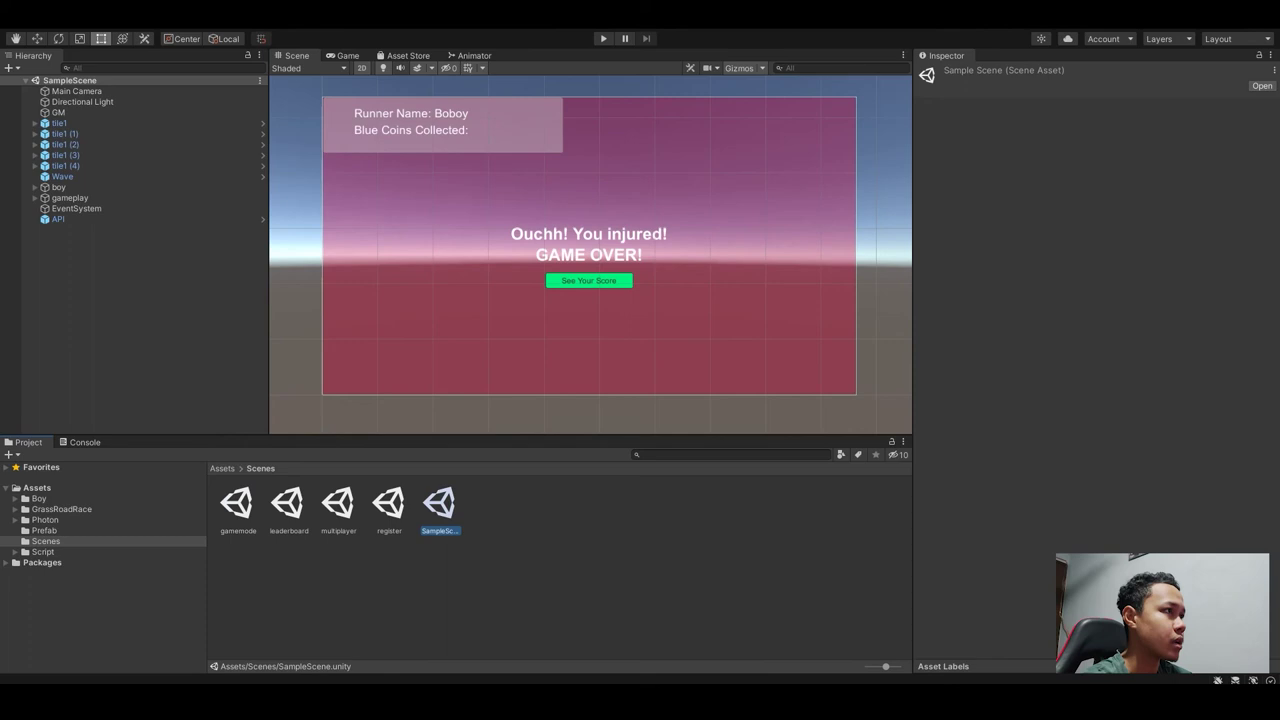
click(361, 68)
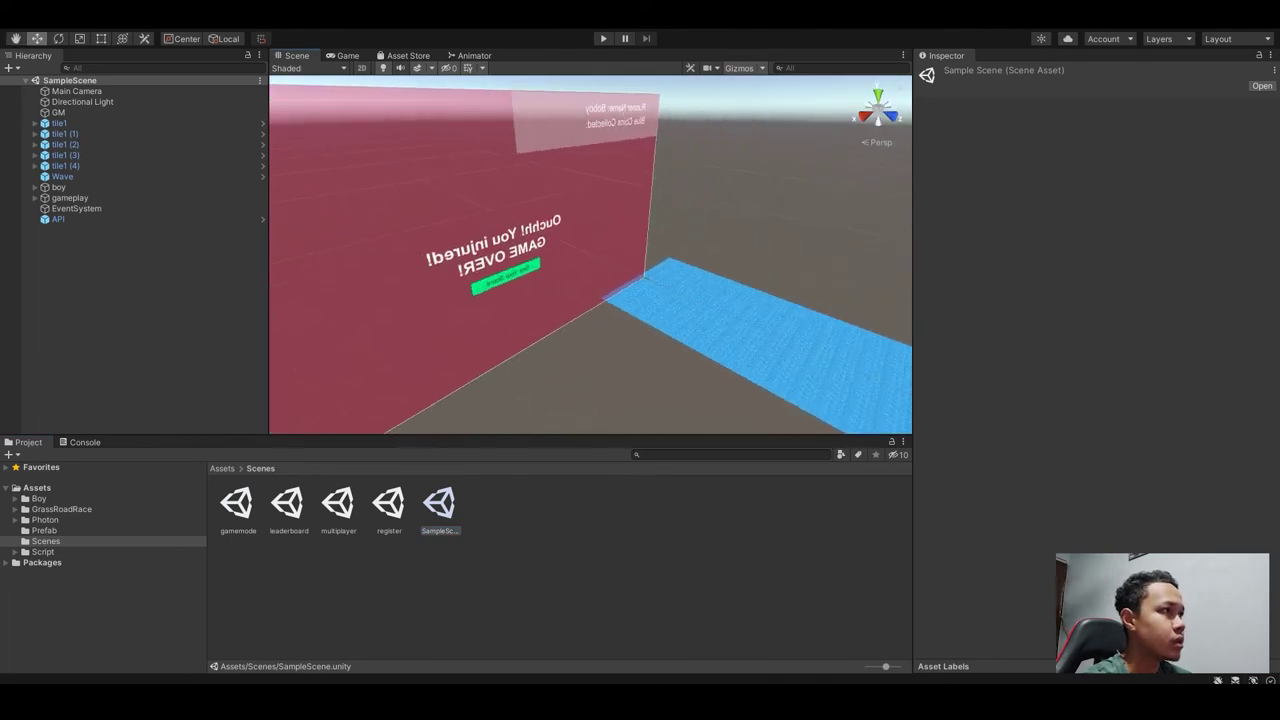
click(347, 55)
click(296, 55)
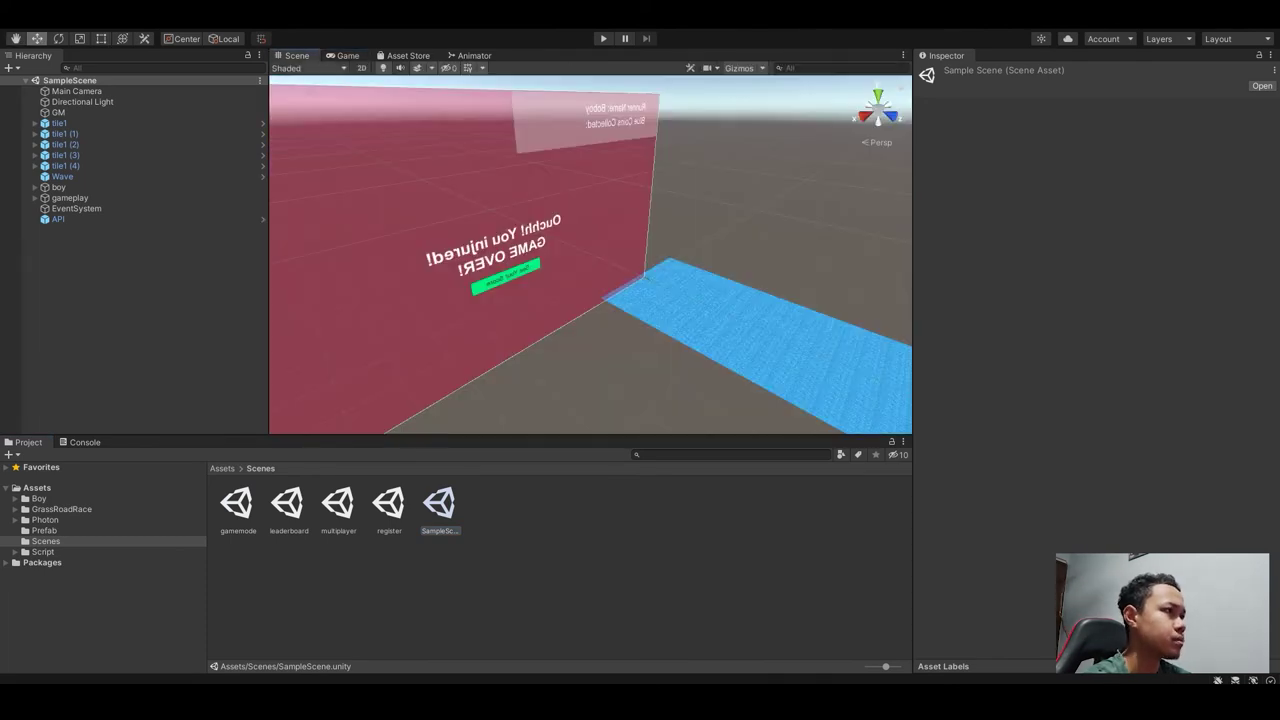
key(ctrl+2)
Step: View the gamemode scene and reopen the multiplayer scene in the Game view
double_click(237, 505)
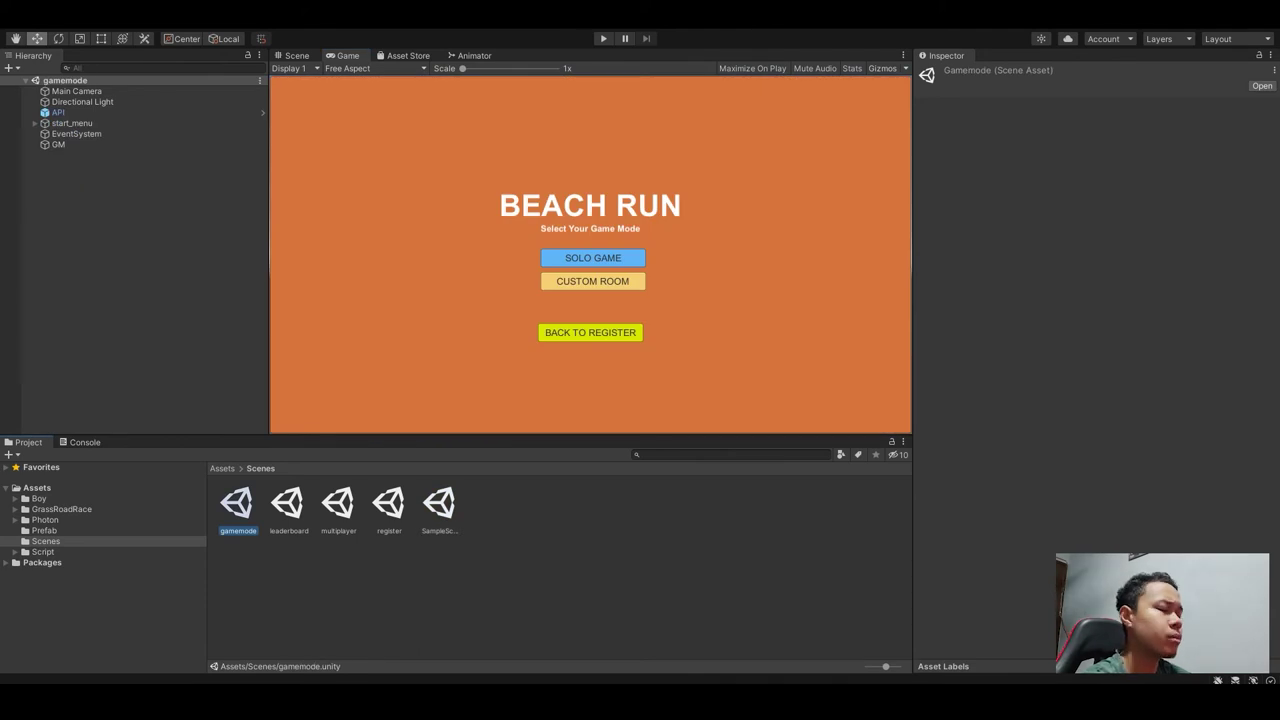
double_click(338, 505)
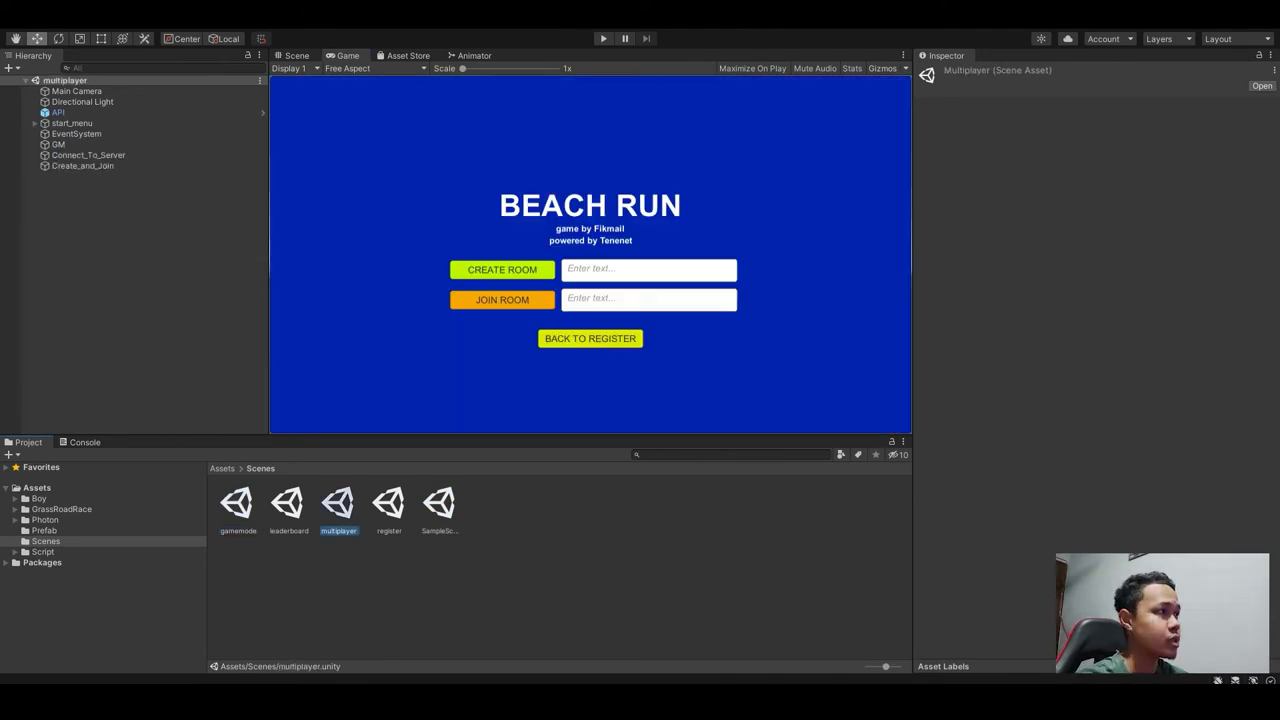
click(347, 55)
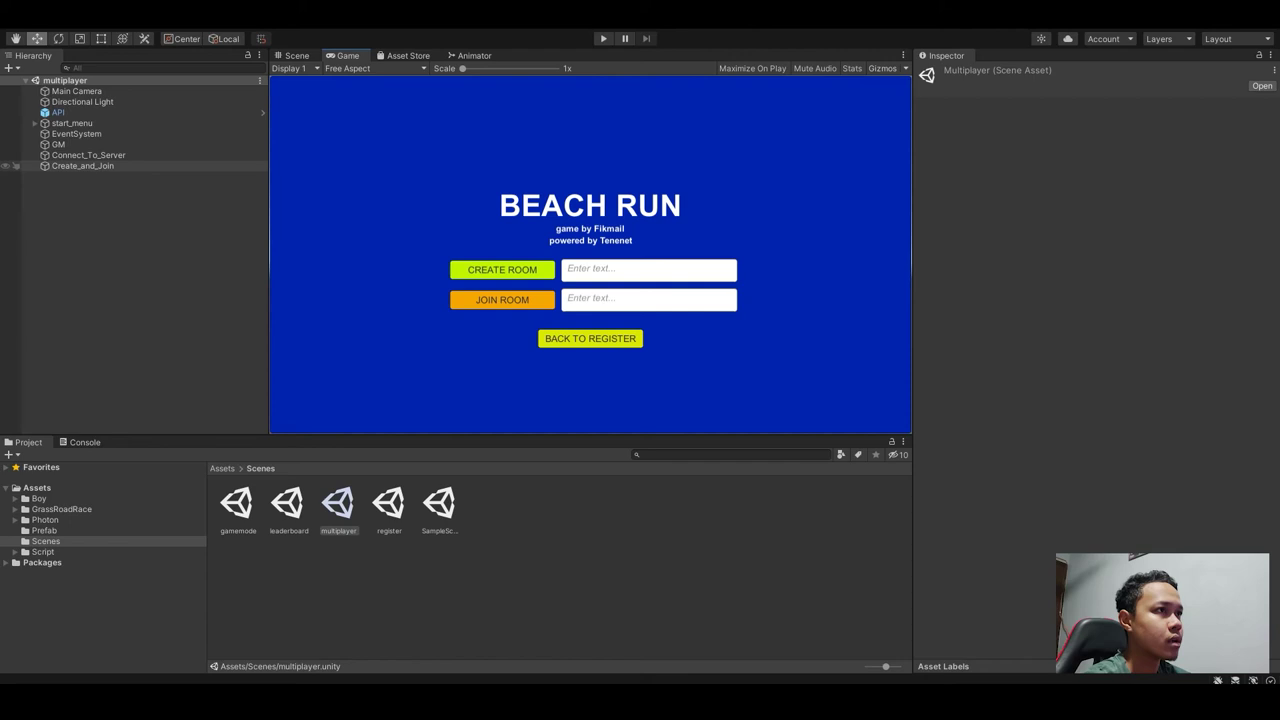
Step: Open the Build Settings and review the scenes in build and the Player resolution and presentation settings, then close Project Settings
click(12, 22)
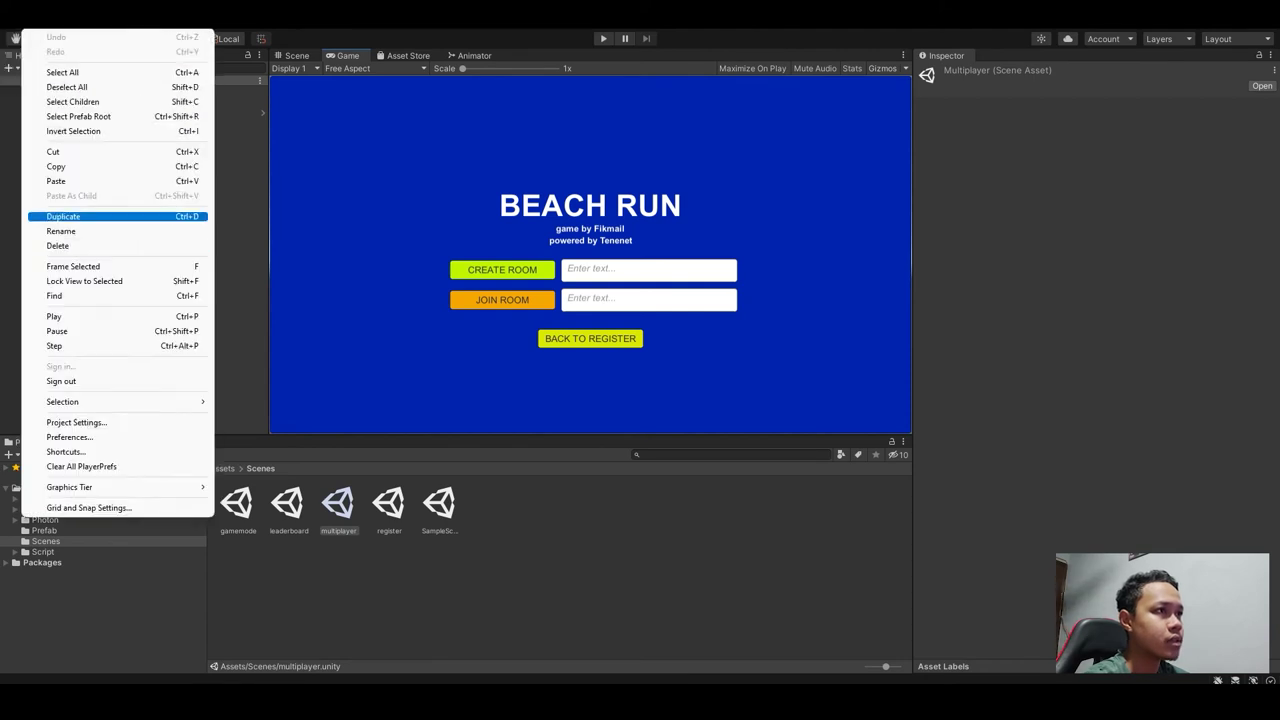
key(Return)
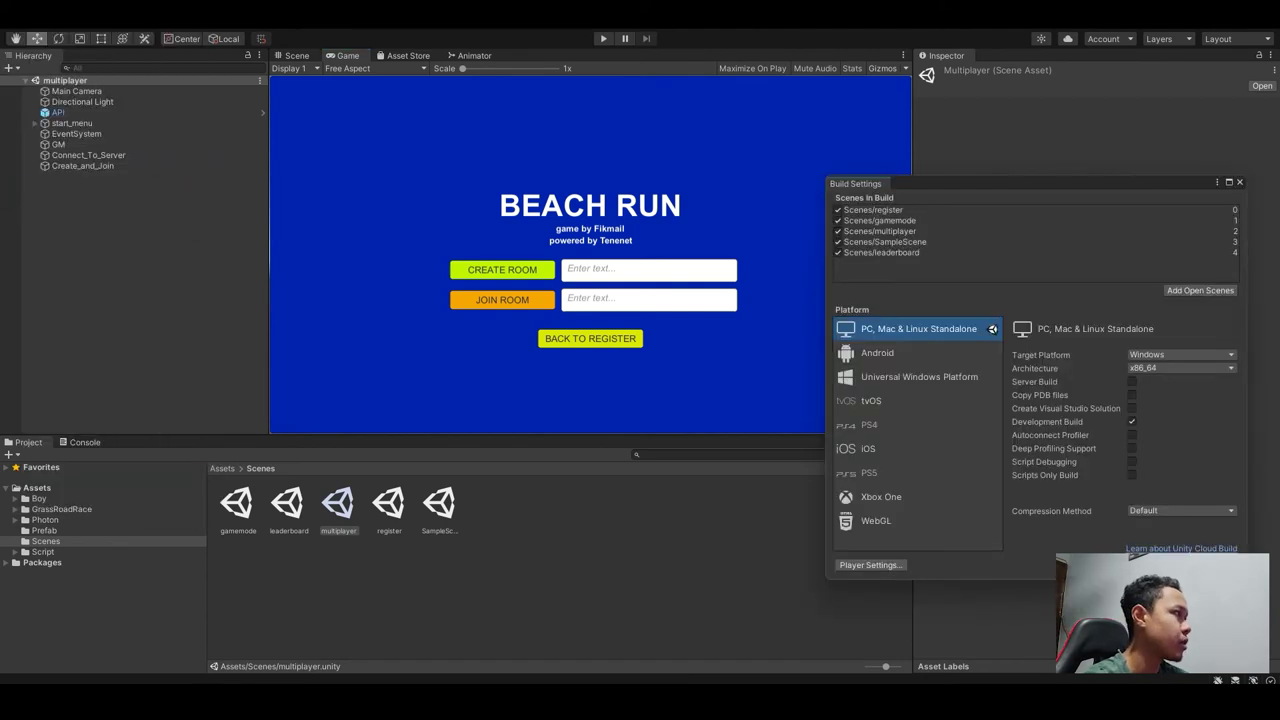
drag(942, 186, 436, 102)
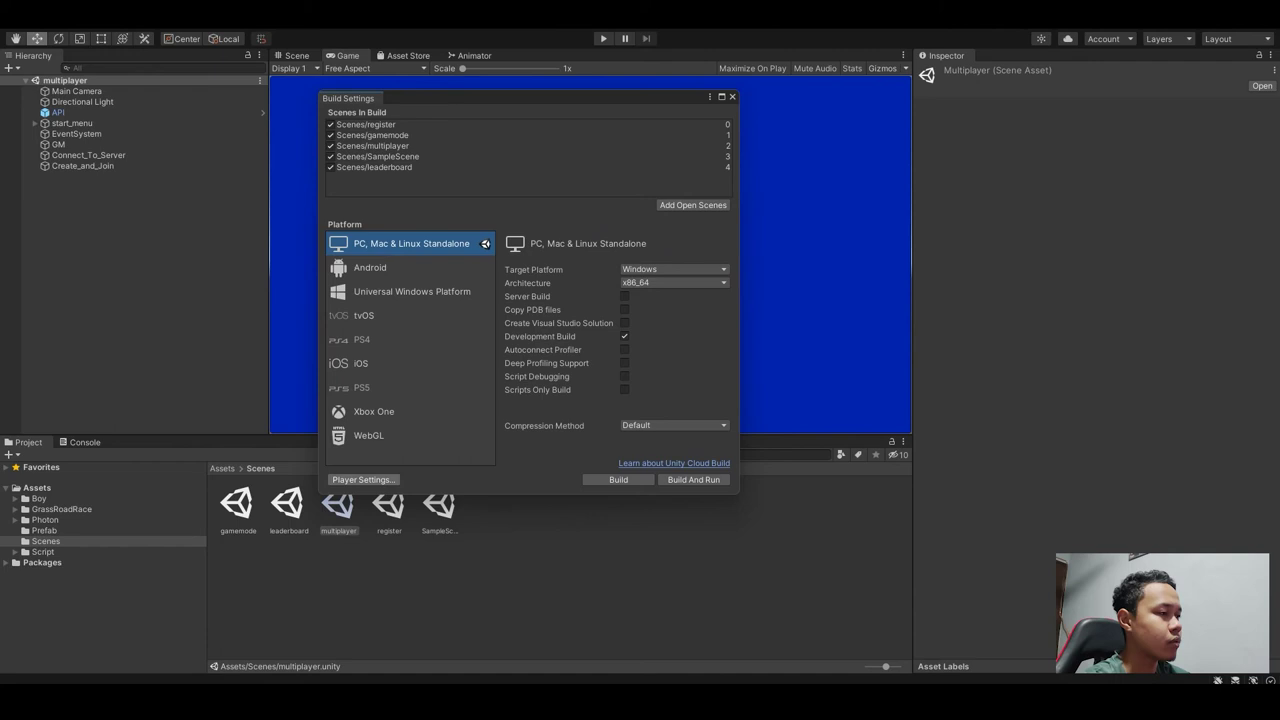
click(363, 479)
scroll(790, 330, down, 5)
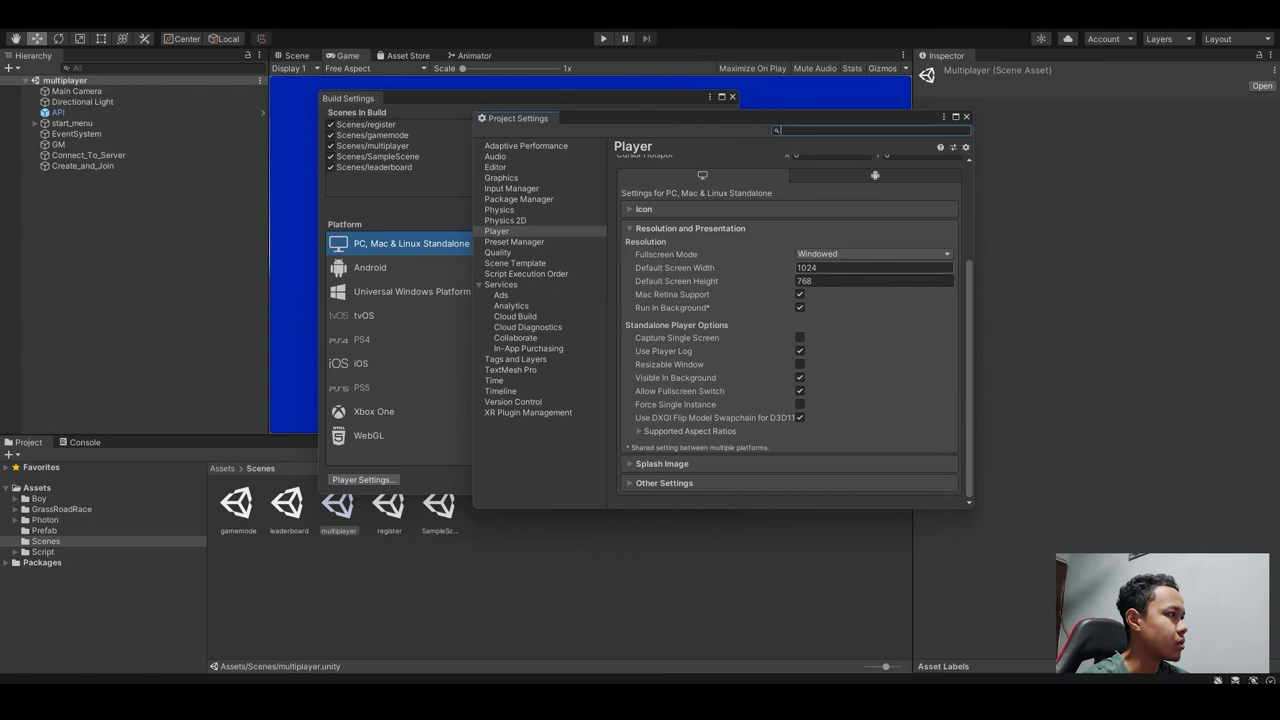
scroll(800, 290, up, 3)
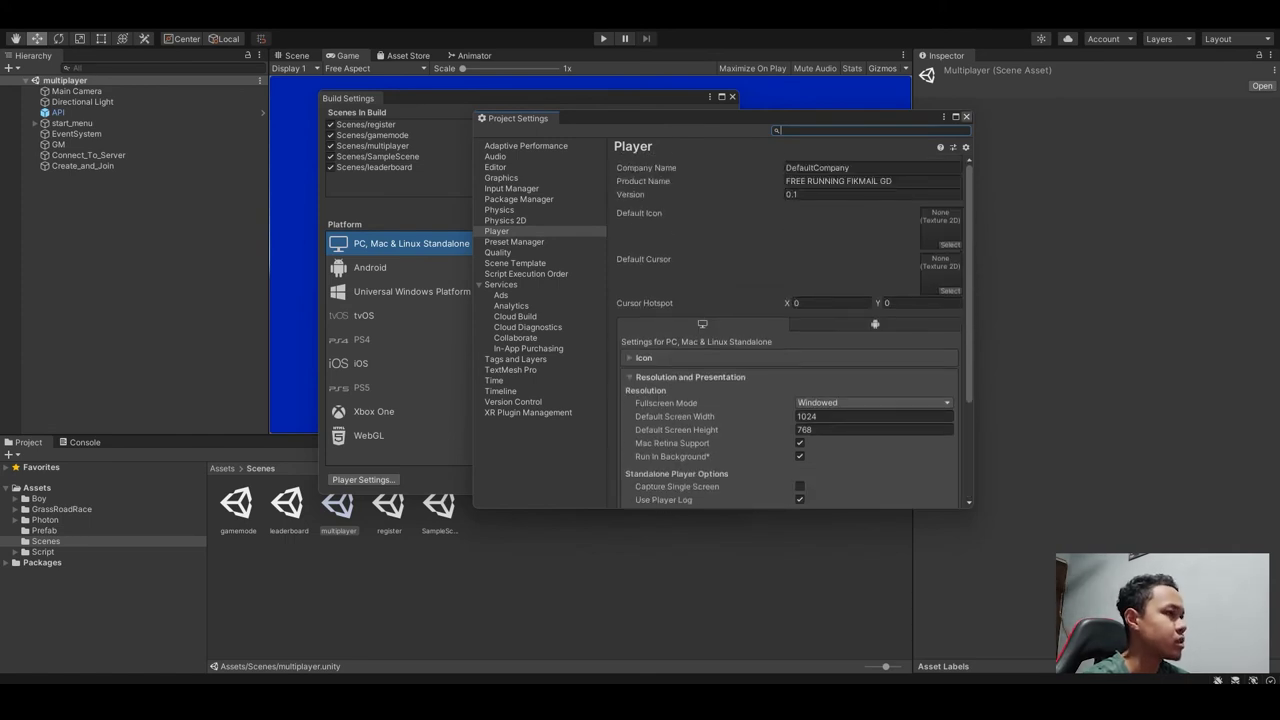
click(966, 116)
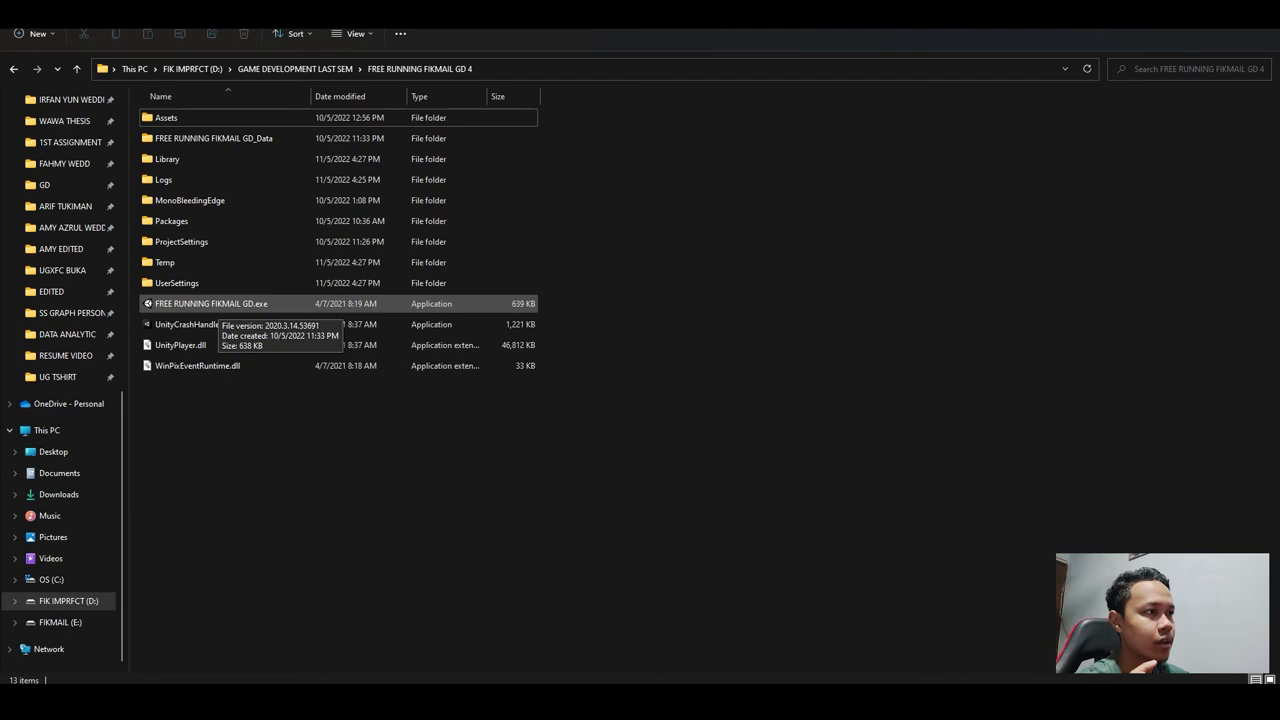
Step: Launch the built game FREE RUNNING FIKMAIL GD.exe and arrange its window side by side with the Unity editor
click(212, 304)
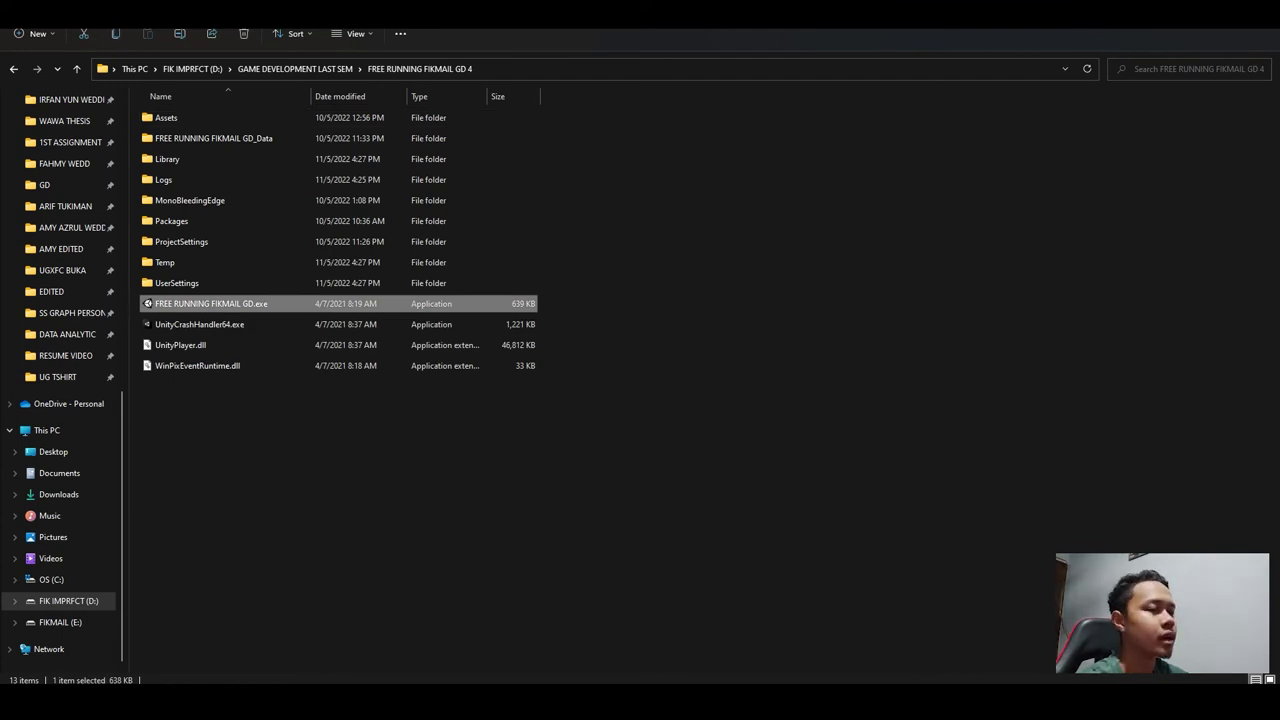
double_click(212, 304)
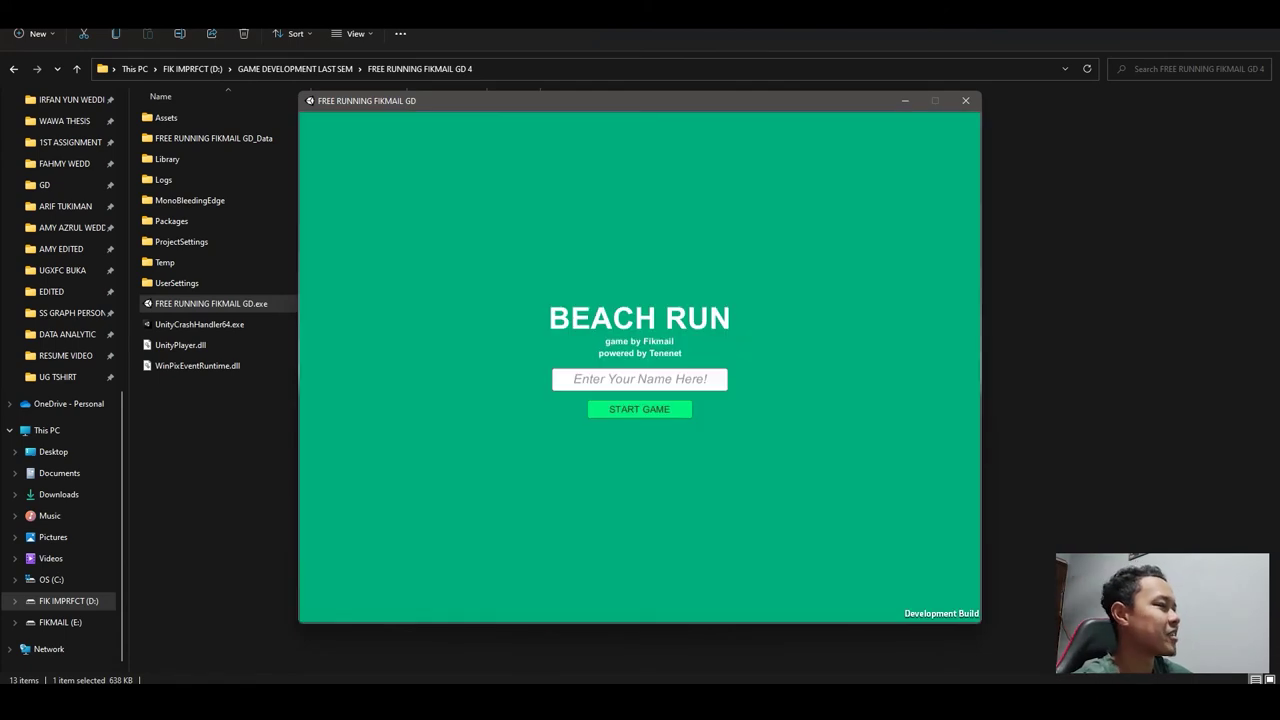
drag(519, 110, 238, 104)
key(alt+F4)
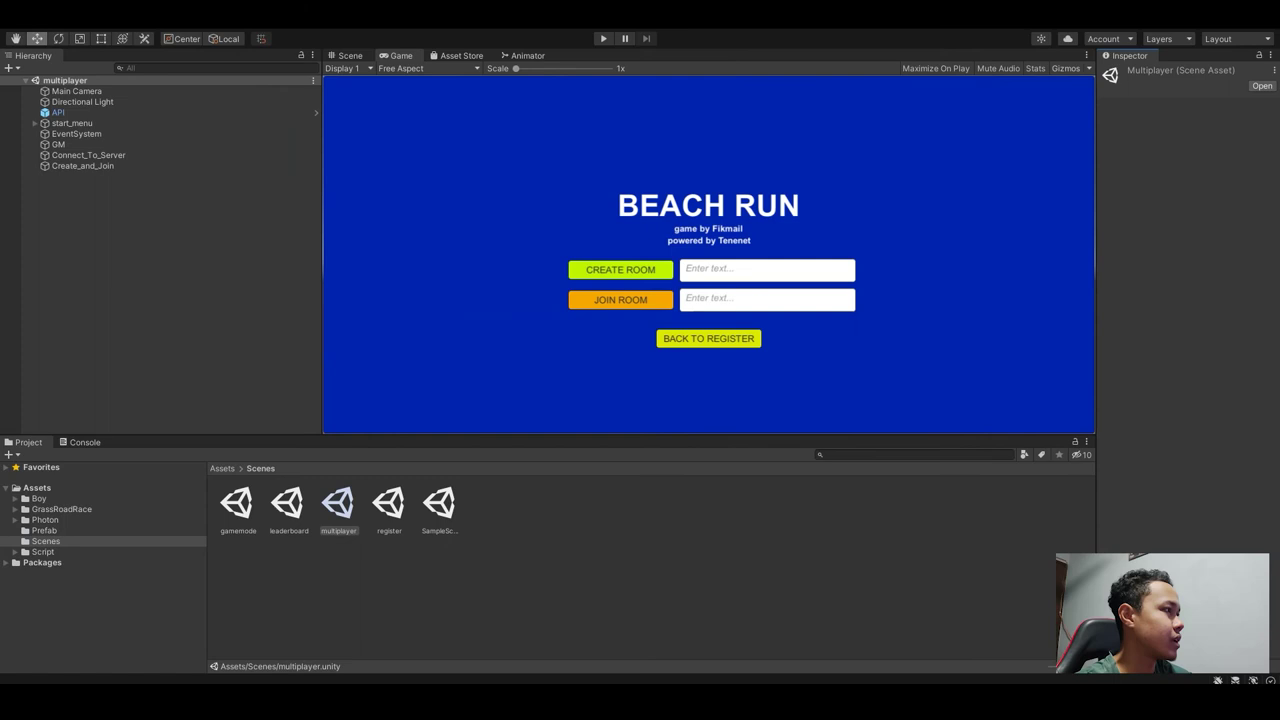
drag(750, 14, 832, 87)
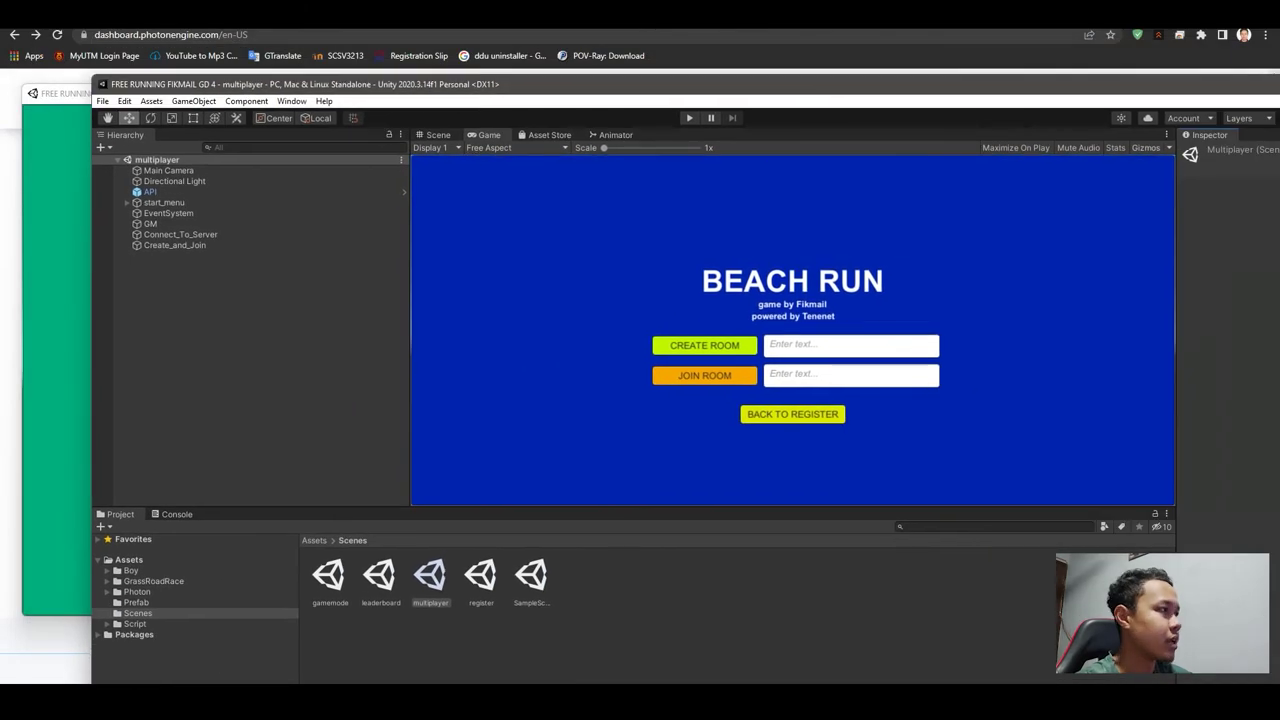
drag(92, 240, 484, 204)
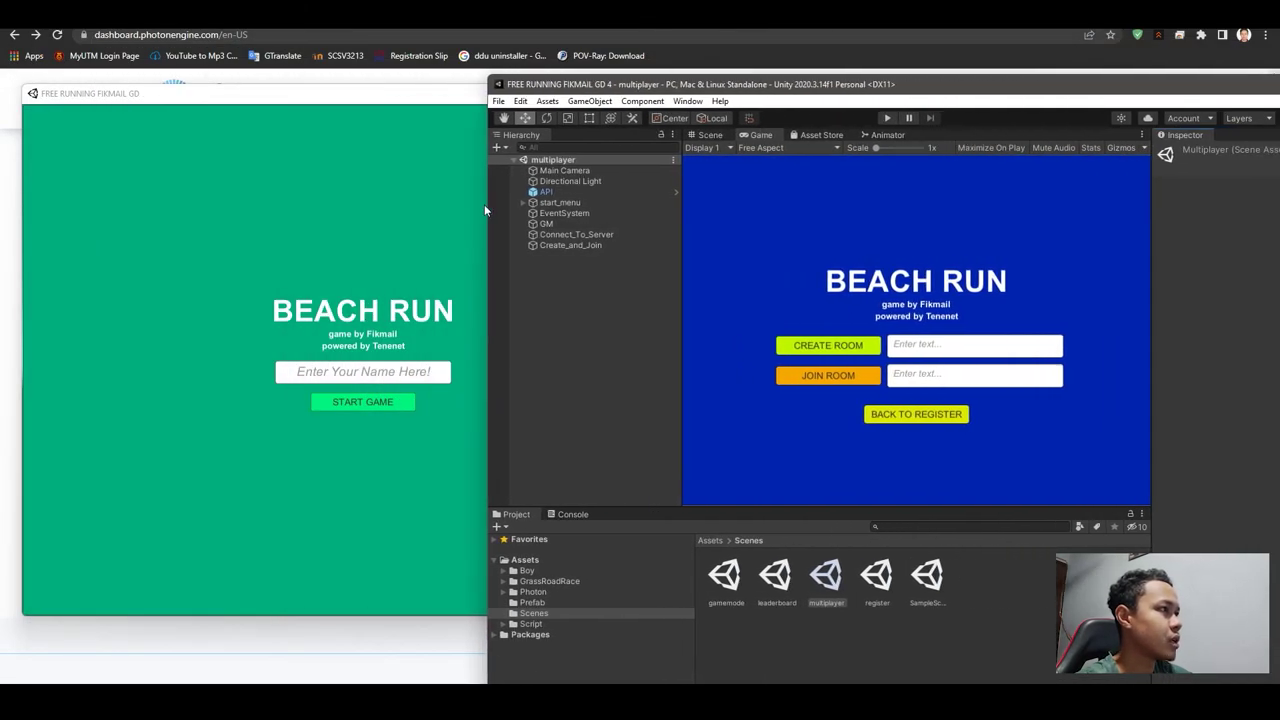
click(403, 96)
mouse_move(403, 99)
mouse_down()
mouse_move(396, 113)
mouse_move(372, 101)
mouse_move(389, 97)
mouse_up()
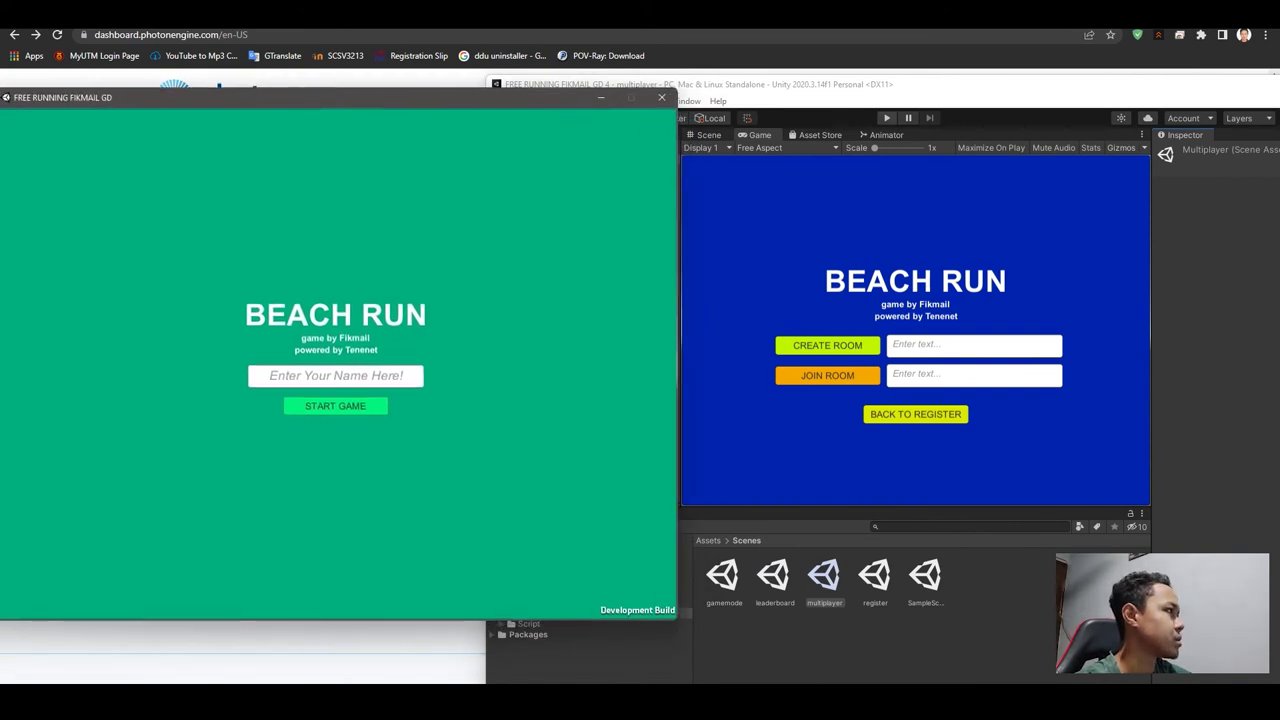
Step: Replace the multiplayer scene with the register scene and run it in play mode
click(886, 118)
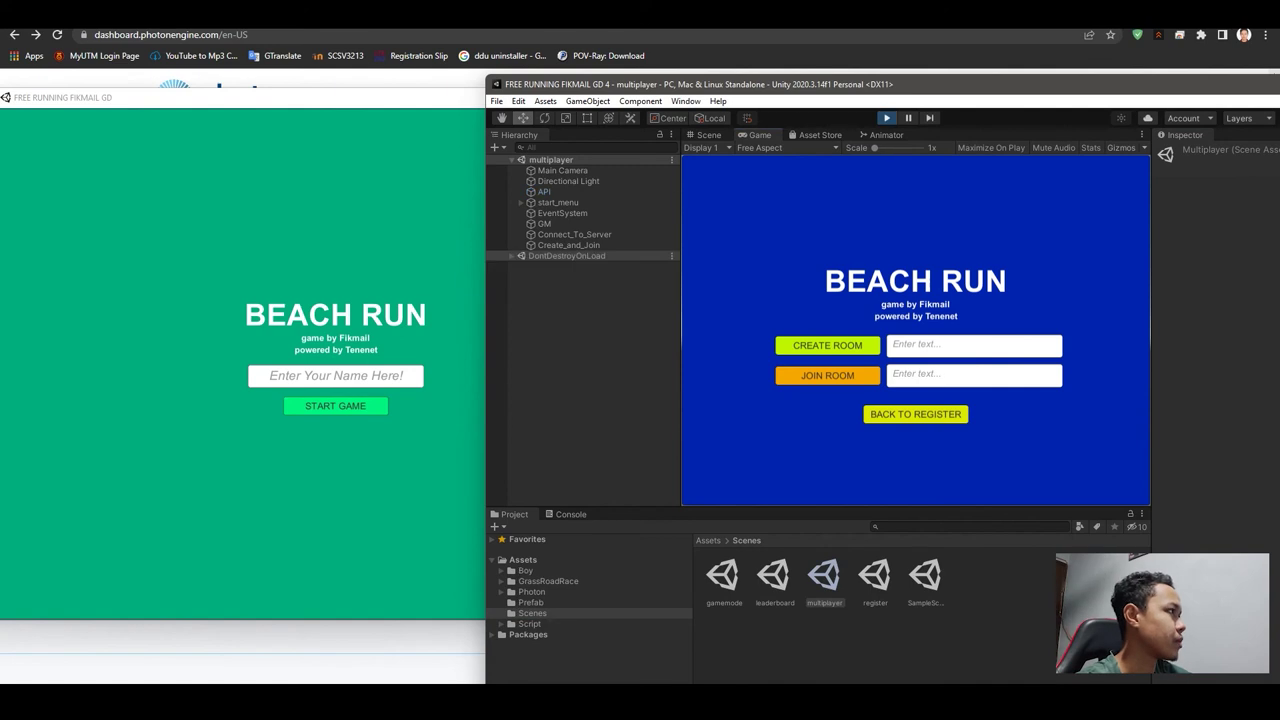
key(ctrl+p)
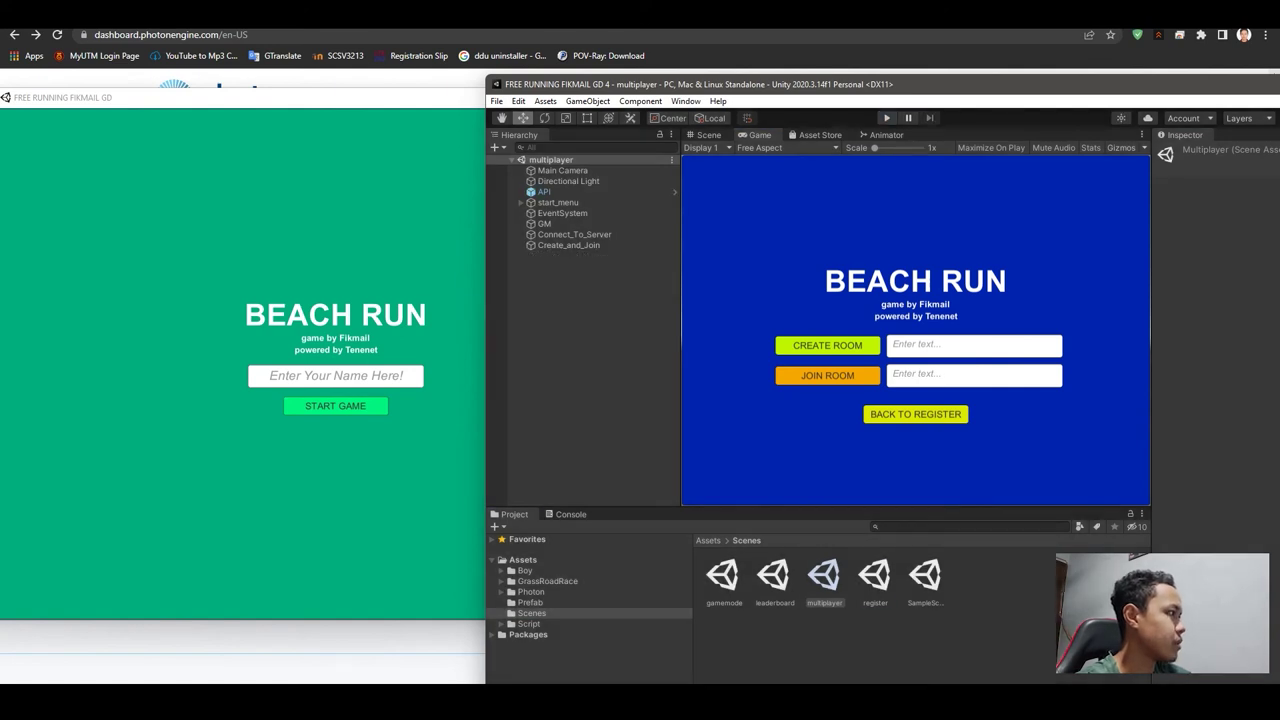
double_click(874, 580)
key(ctrl+p)
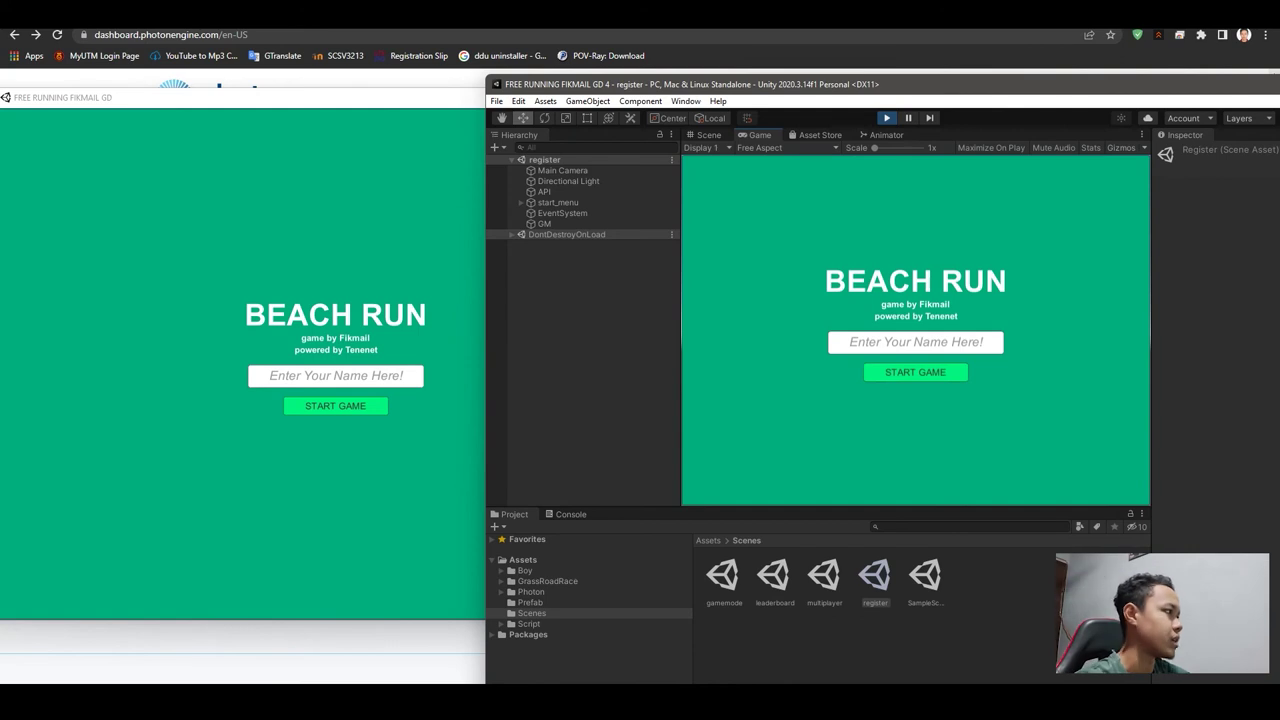
Step: Start the game in the editor under the runner name Video1 and choose the custom room mode
click(916, 342)
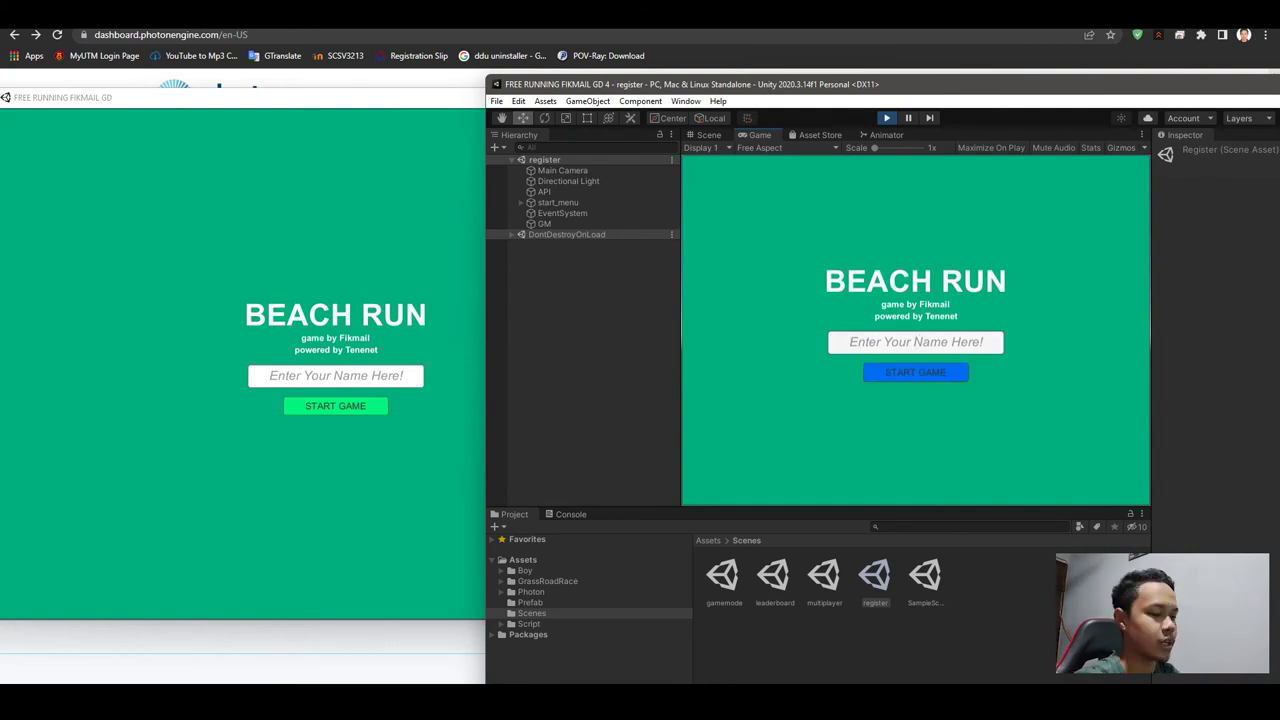
text(V)
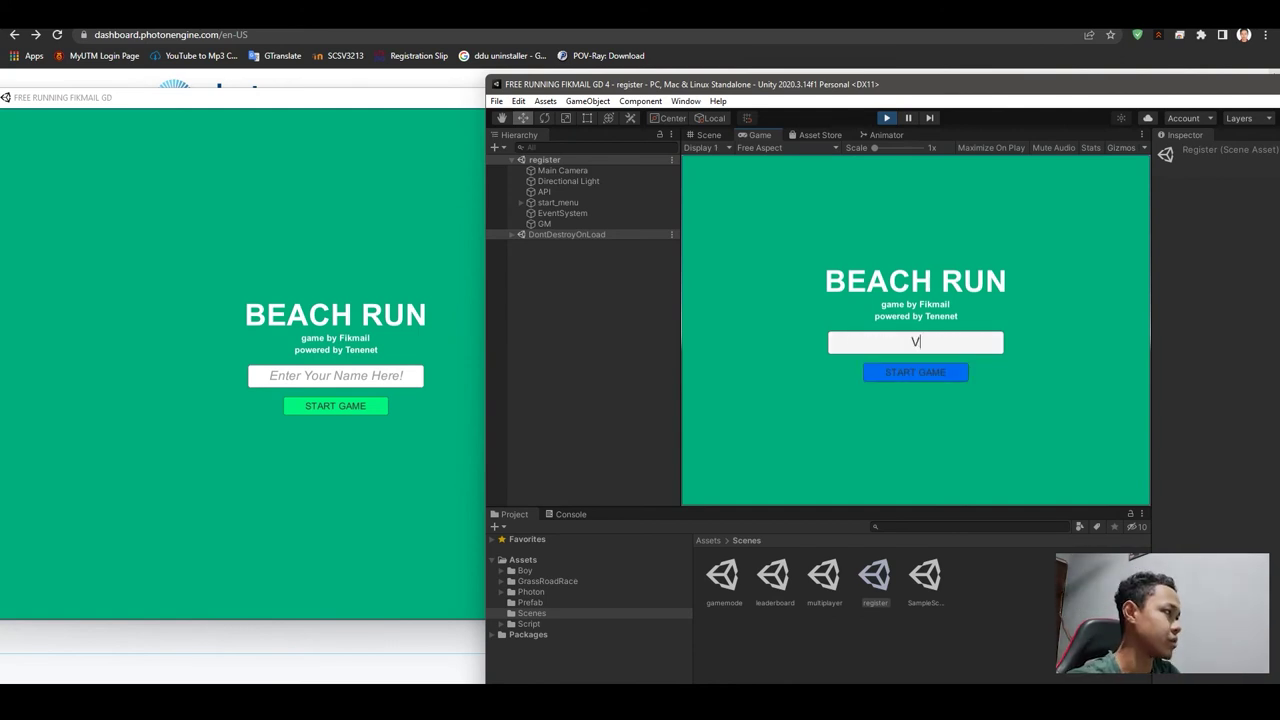
text(ideo)
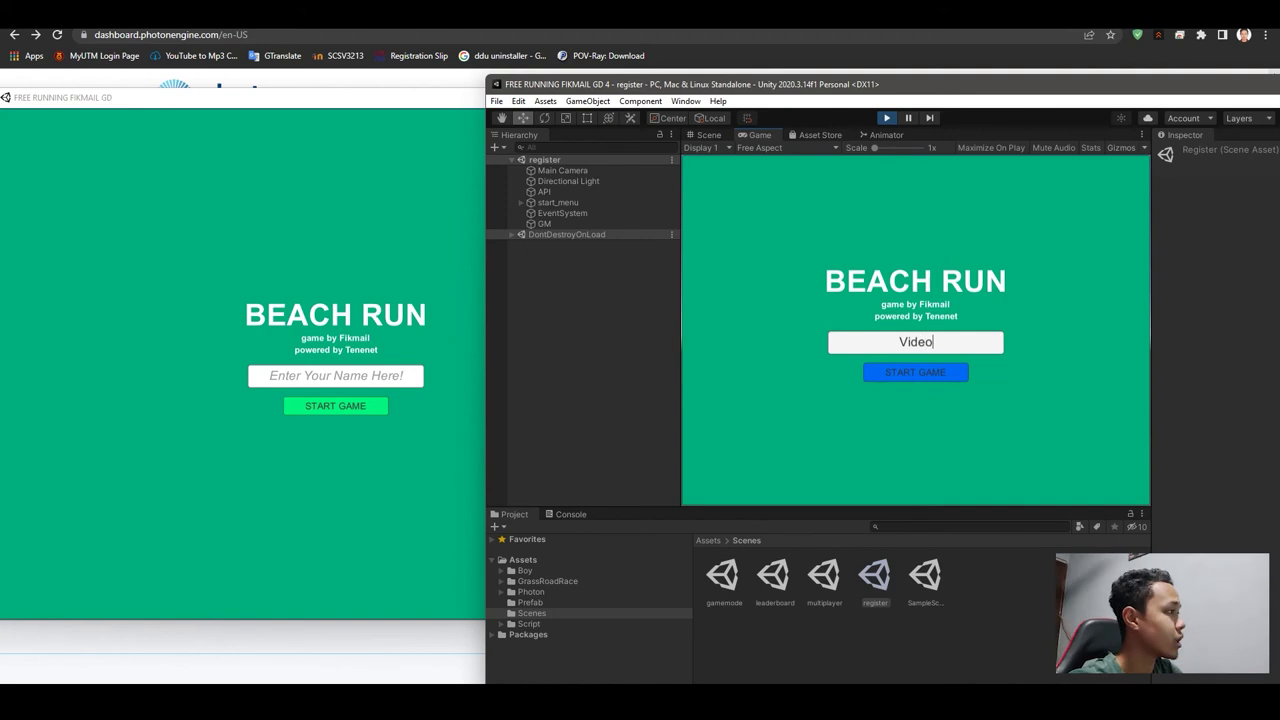
text(1)
click(915, 372)
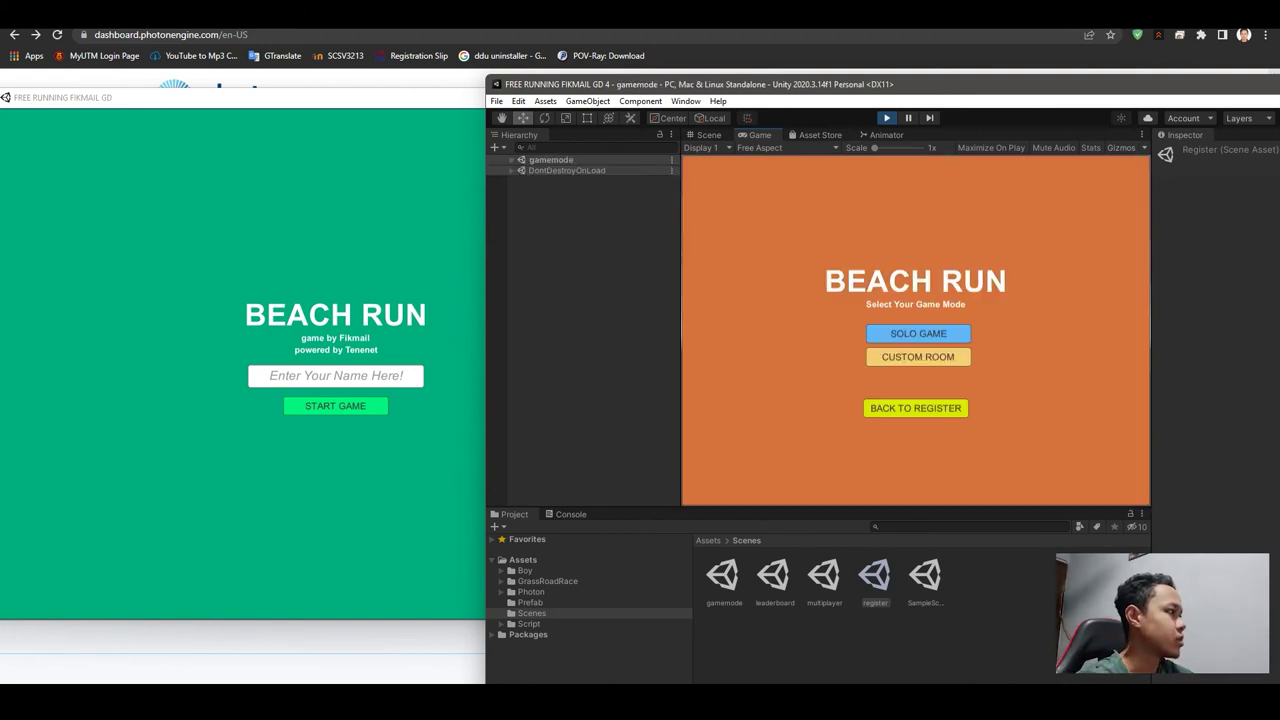
click(917, 356)
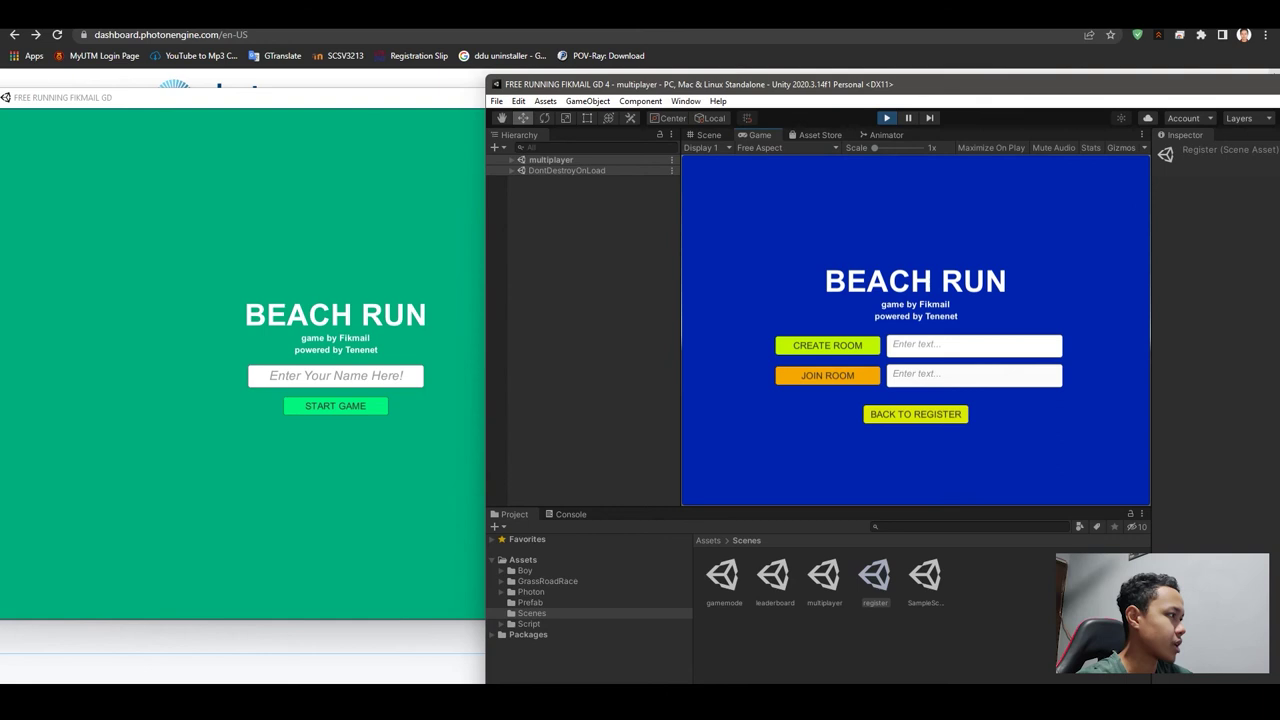
Step: Create a room called testasia in the editor's game and steer the runner in the run
click(973, 344)
text(testasia)
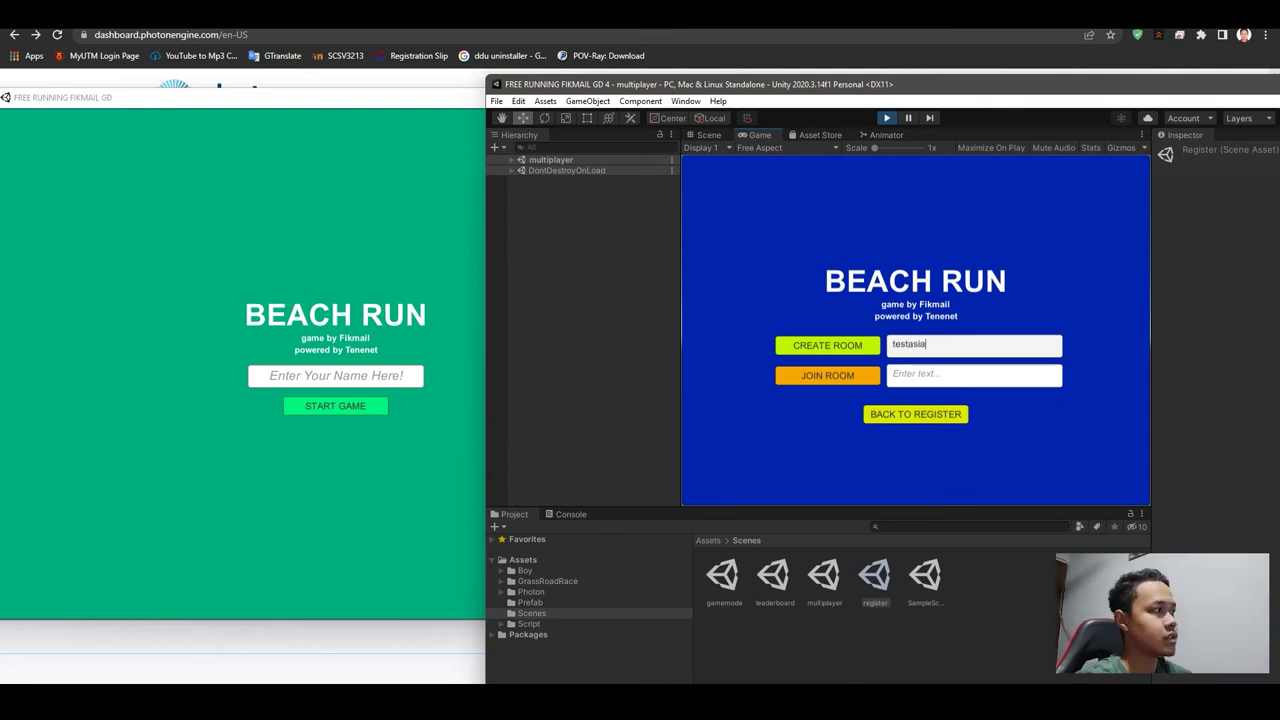
click(827, 345)
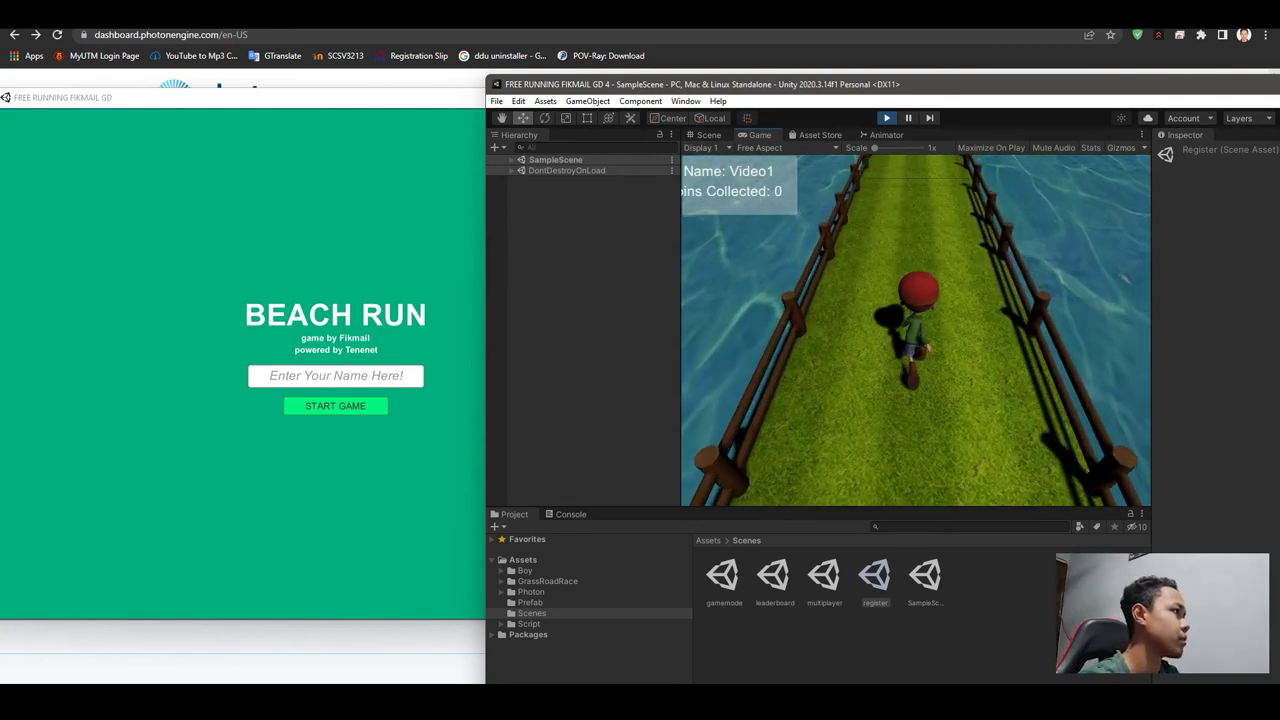
key(Left)
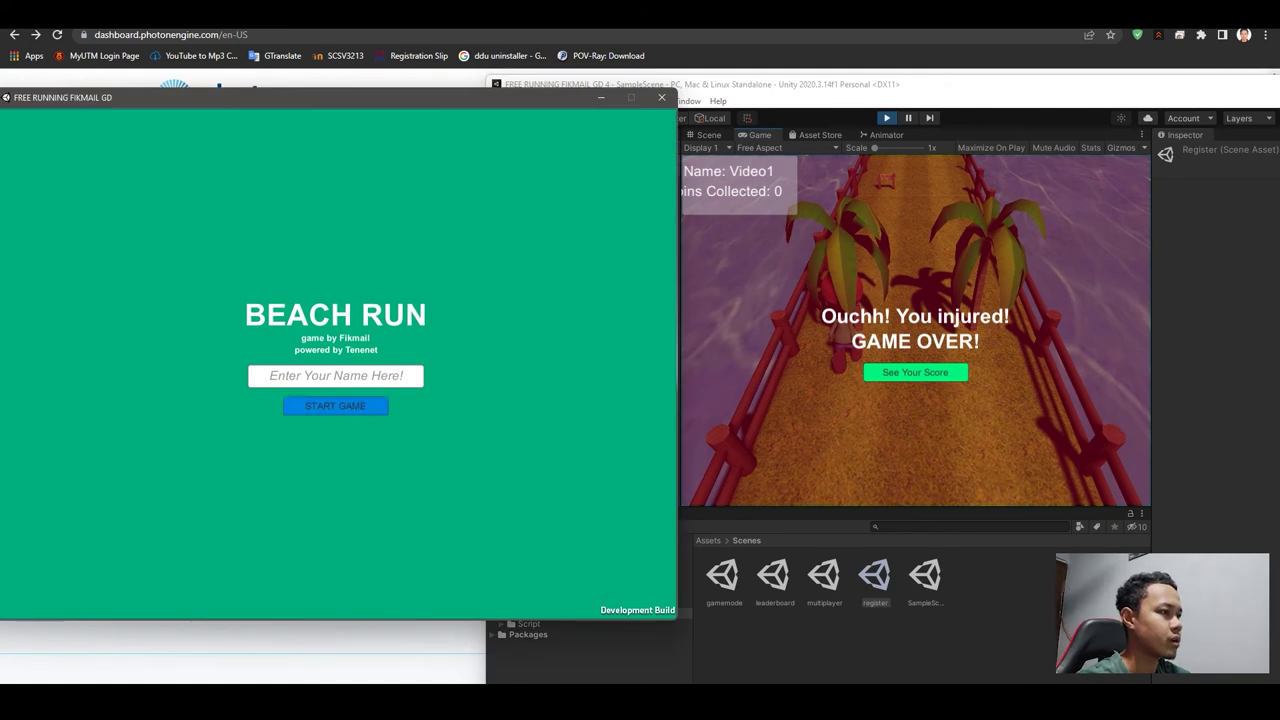
Step: Start the standalone game as video2, choose the custom room mode and join the existing room for a run
text(video2)
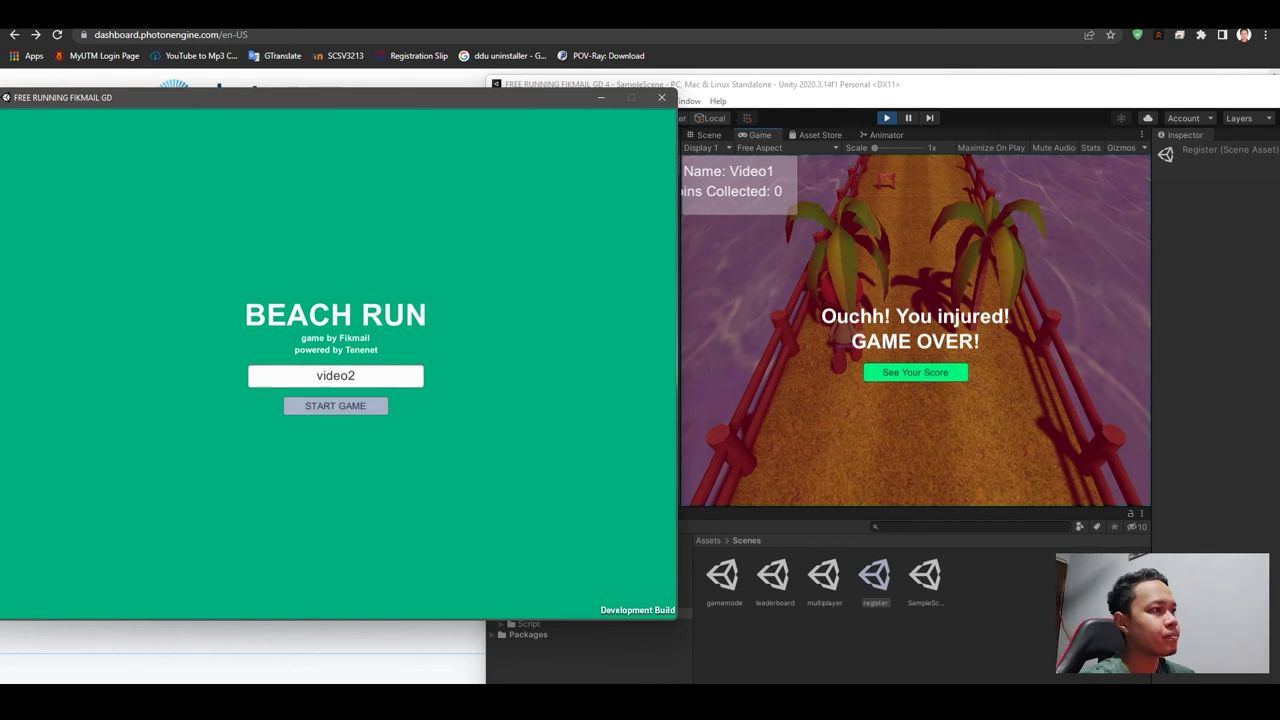
click(335, 405)
click(338, 390)
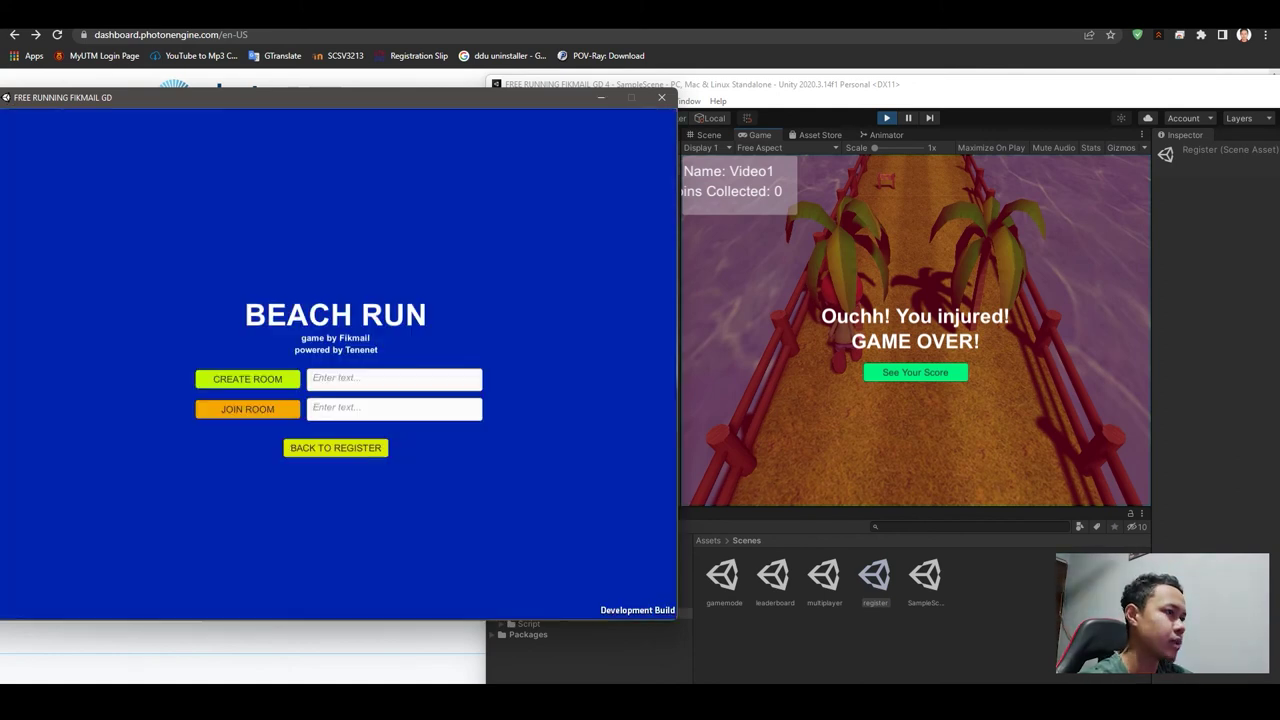
click(394, 408)
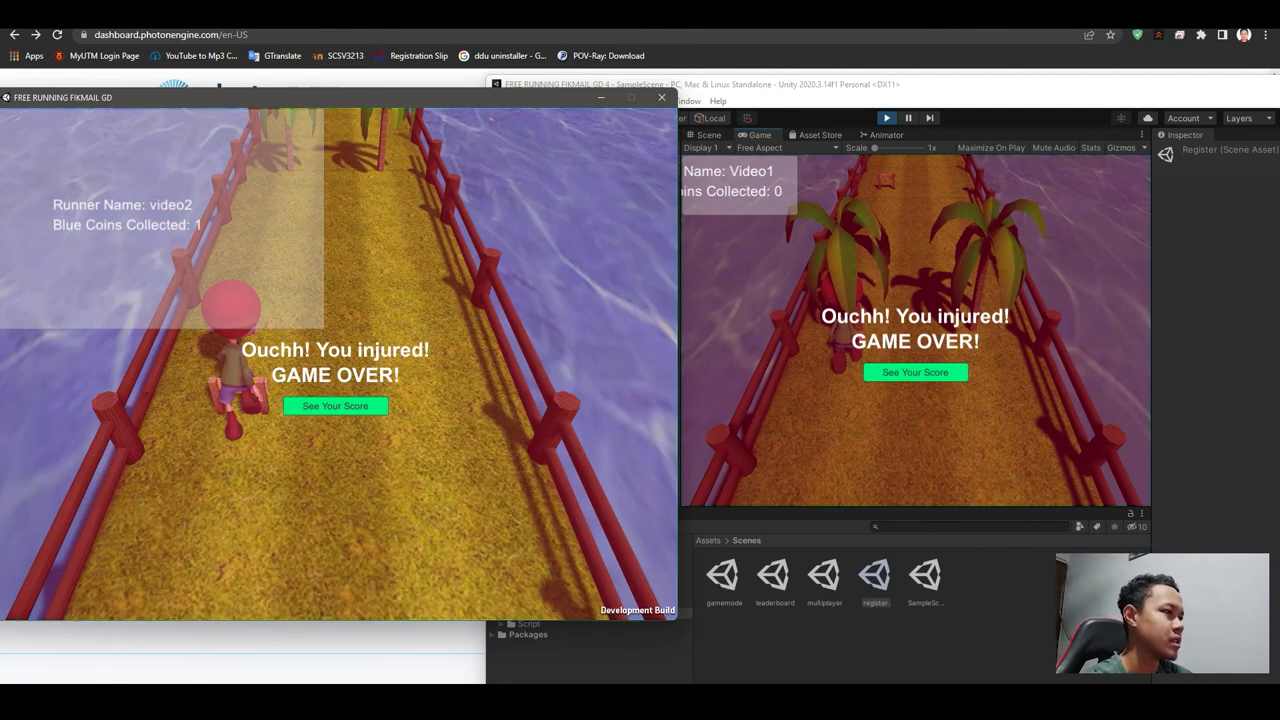
Step: Open the leaderboard in both the standalone game and the editor's game and look through the runner scores down to the last entry
click(386, 405)
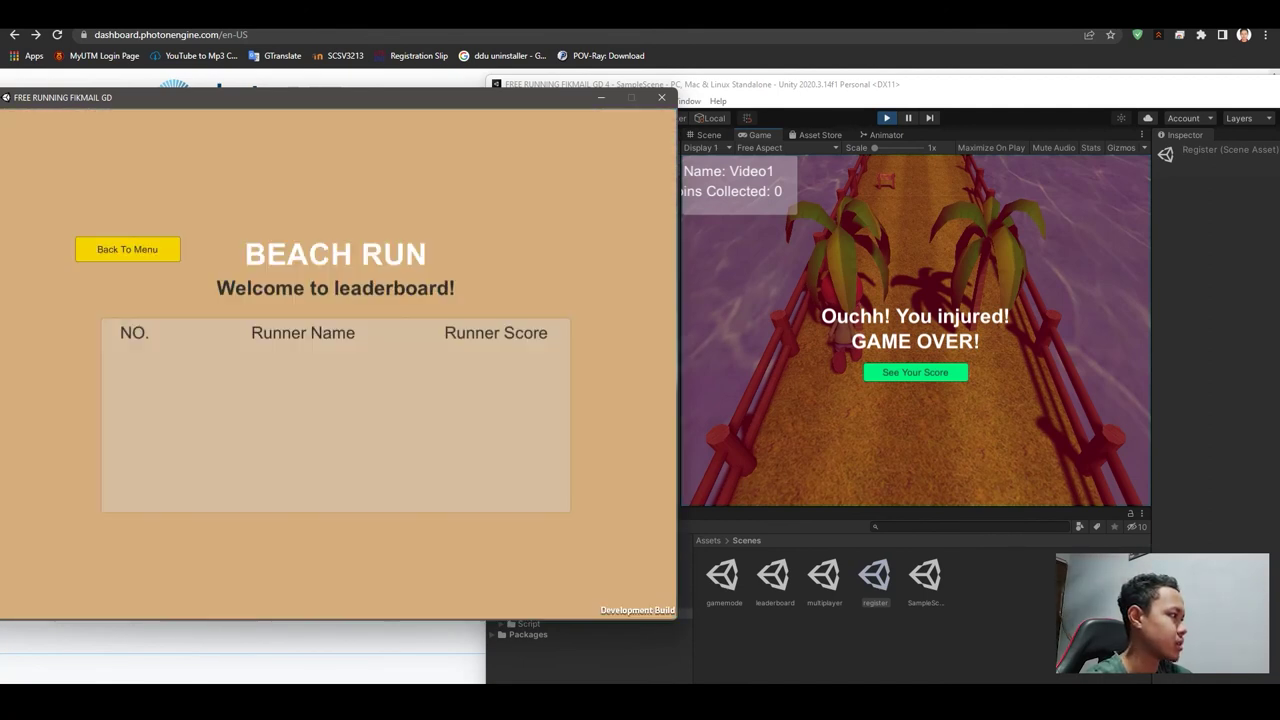
click(915, 372)
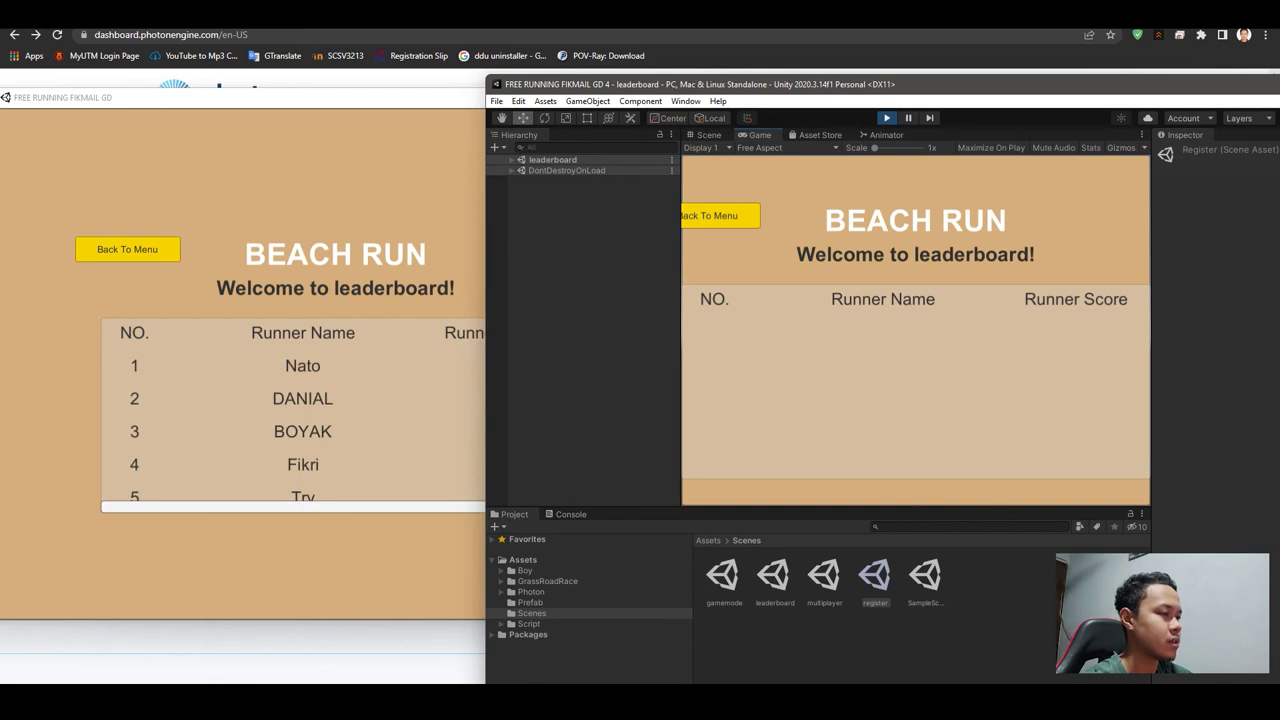
drag(330, 506, 340, 506)
drag(564, 358, 564, 378)
scroll(335, 410, down, 5)
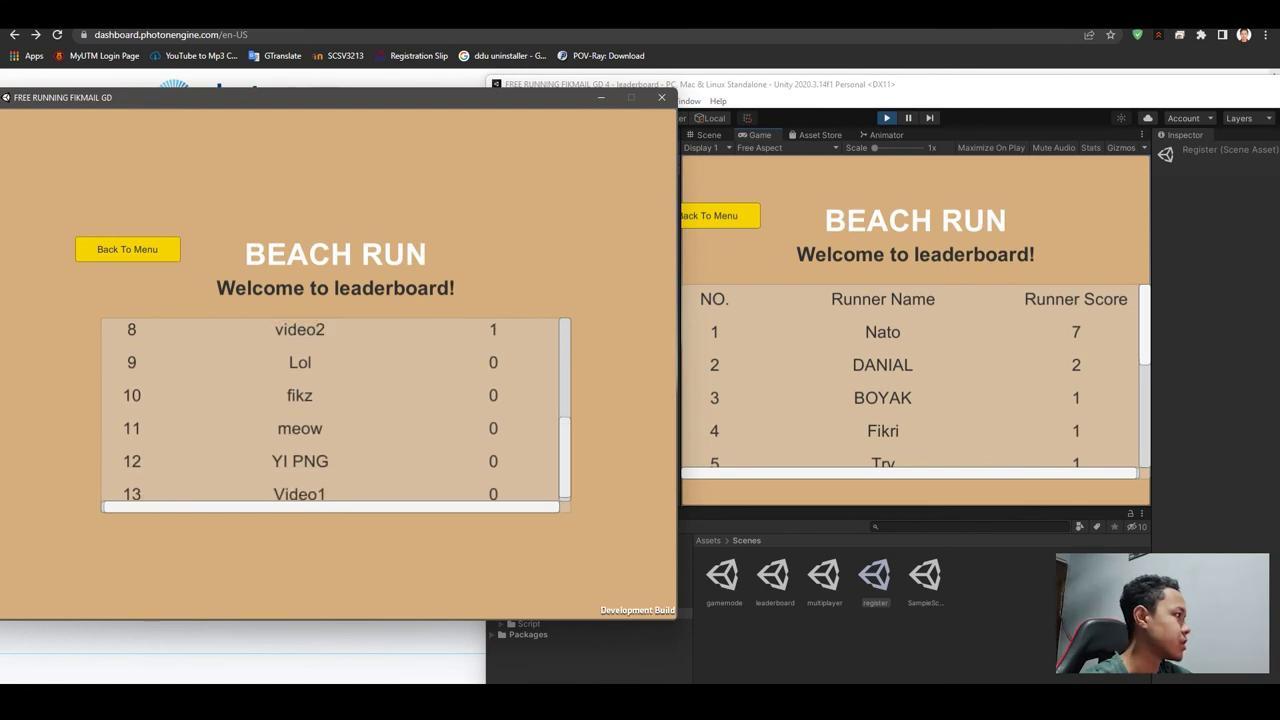
drag(1144, 325, 1144, 415)
scroll(915, 375, down, 1)
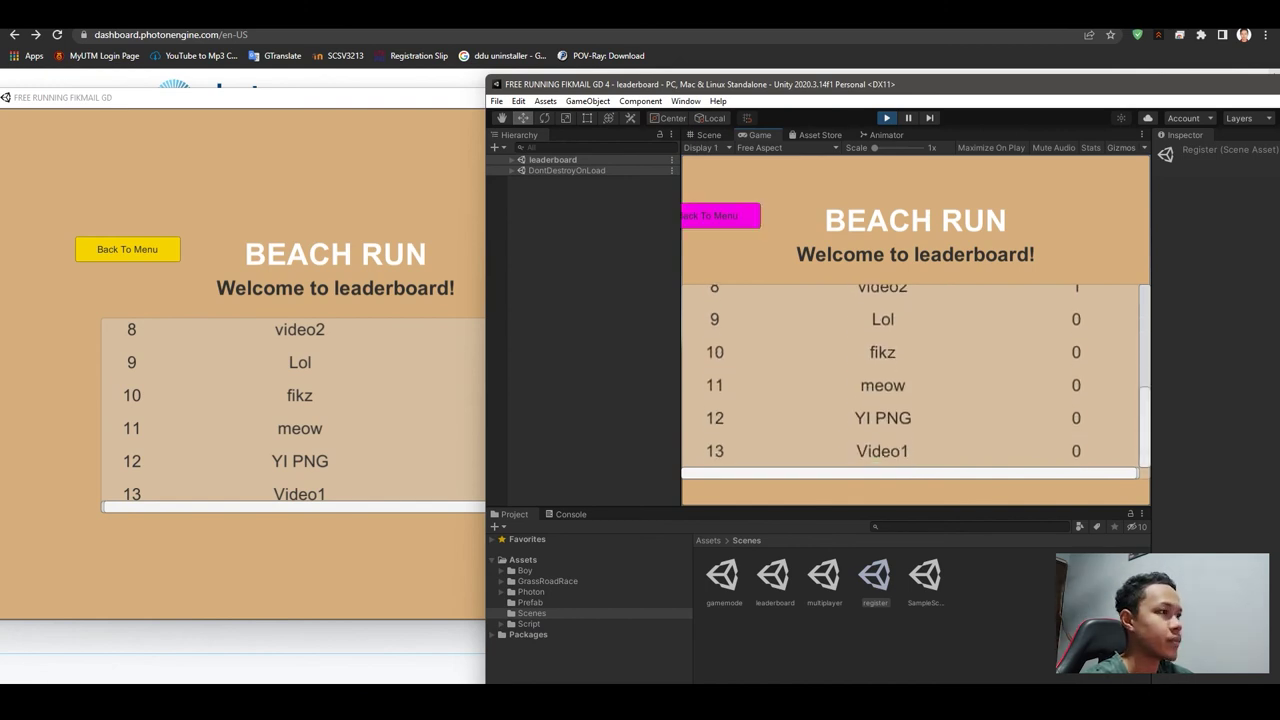
Step: Leave the leaderboard in the standalone game and return to its register screen, moving the window nearer the centre
click(400, 240)
click(127, 249)
drag(374, 100, 522, 91)
click(490, 432)
Step: Start the standalone game as video to view the game mode selection, then go back to register and close the game
click(489, 366)
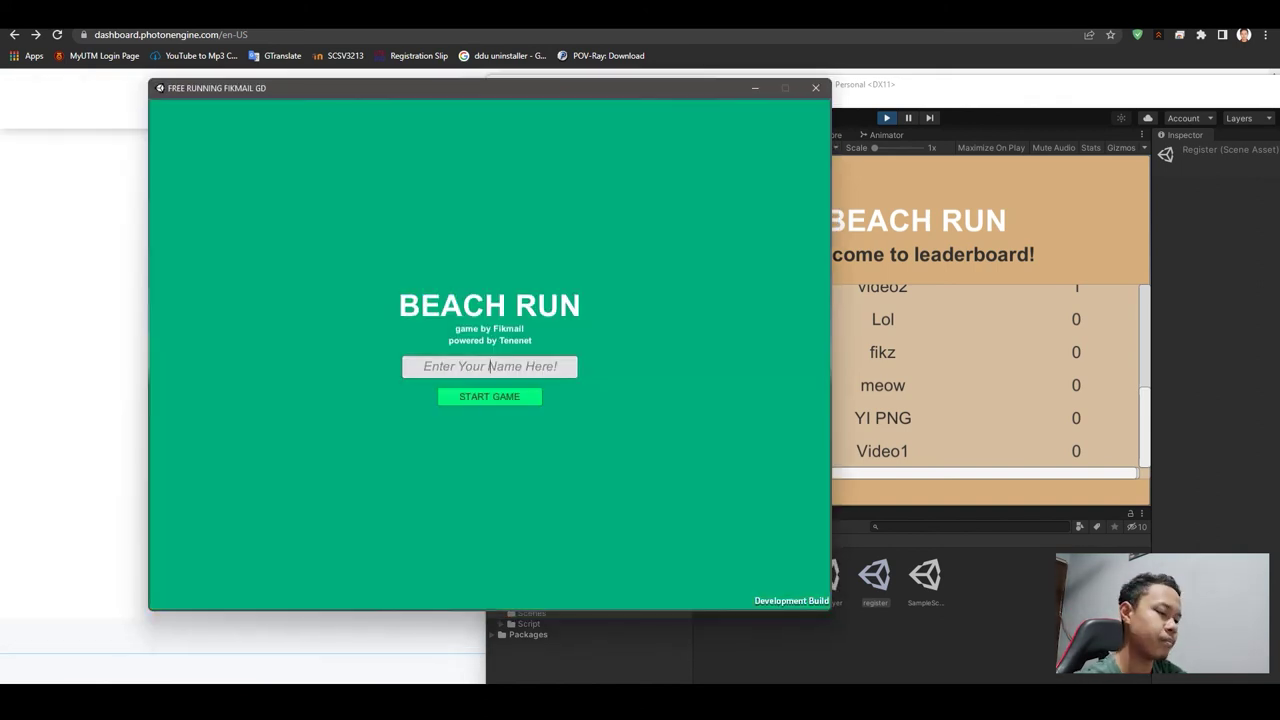
text(video)
click(489, 396)
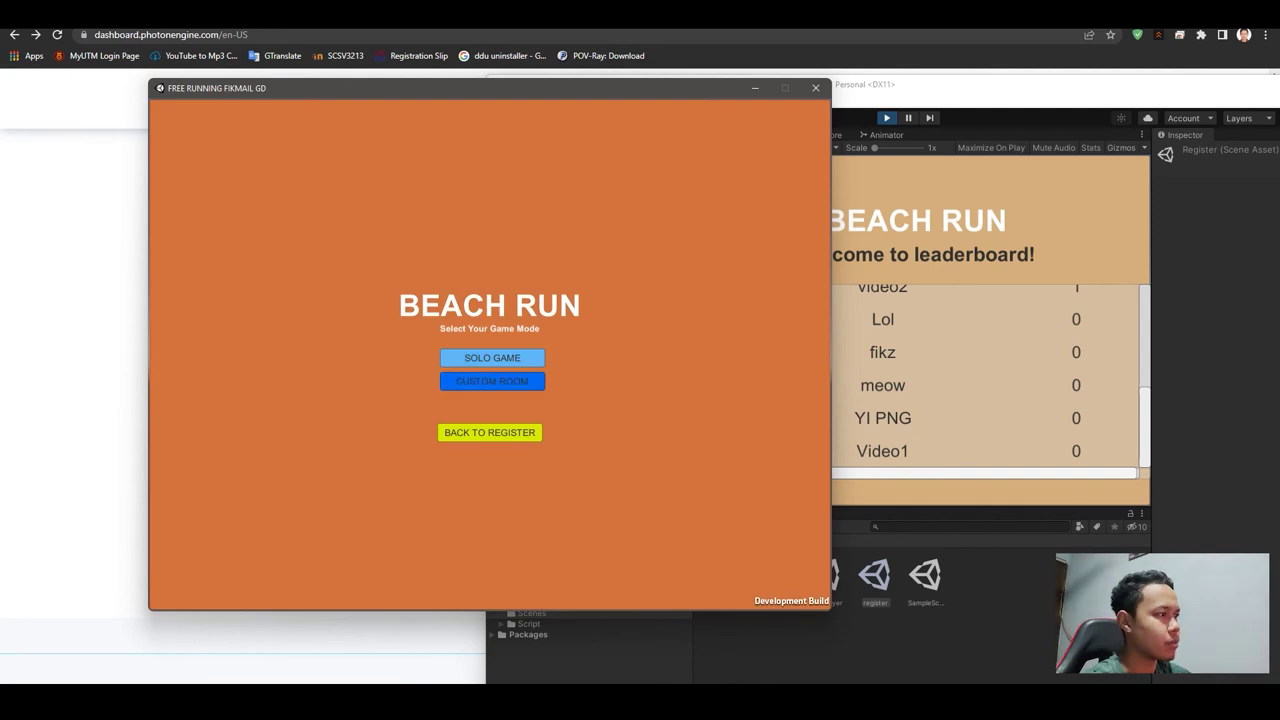
click(490, 432)
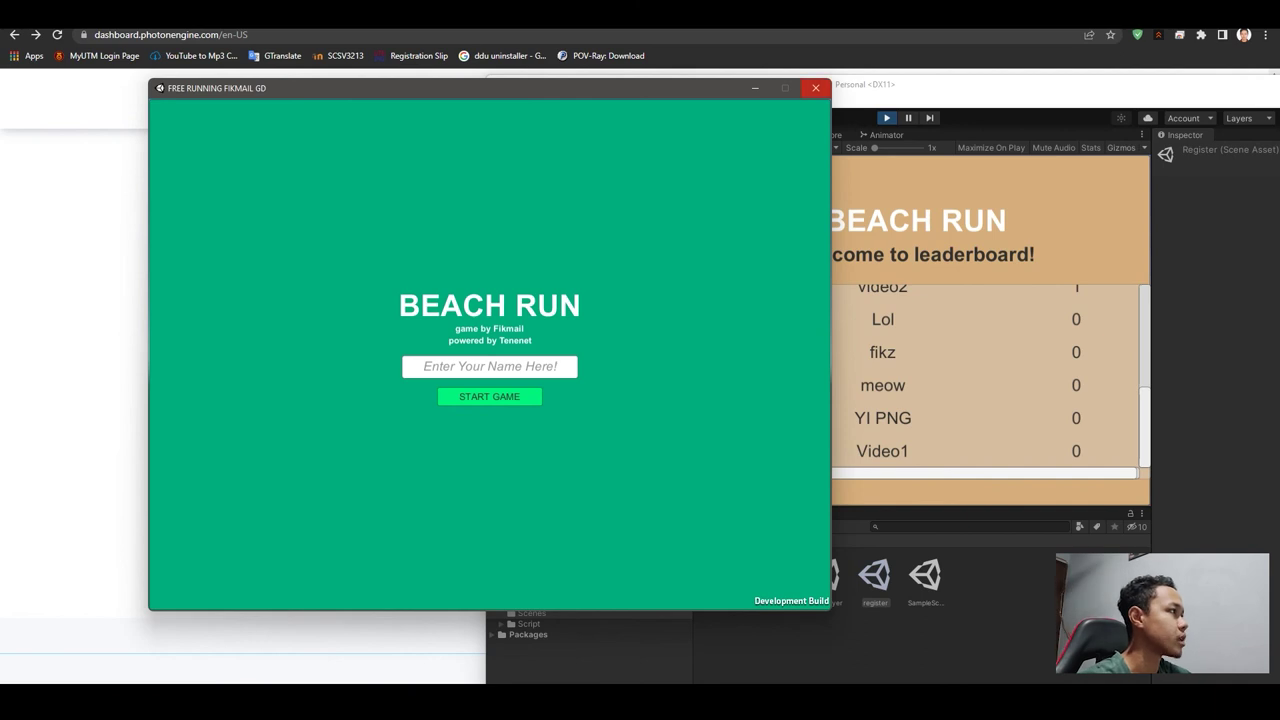
click(815, 88)
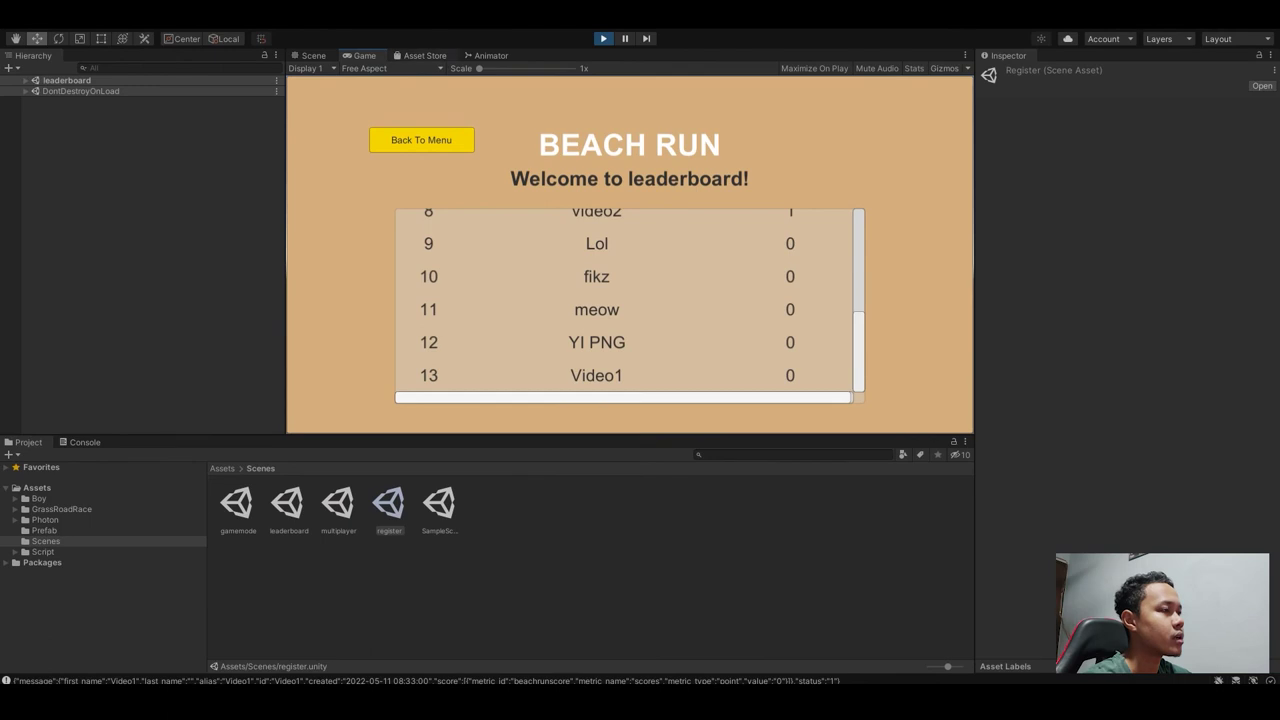
Step: Open the Package Manager from the Asset Store view and show the details of the PUN 2 - FREE package
click(424, 55)
scroll(457, 309, down, 2)
click(457, 309)
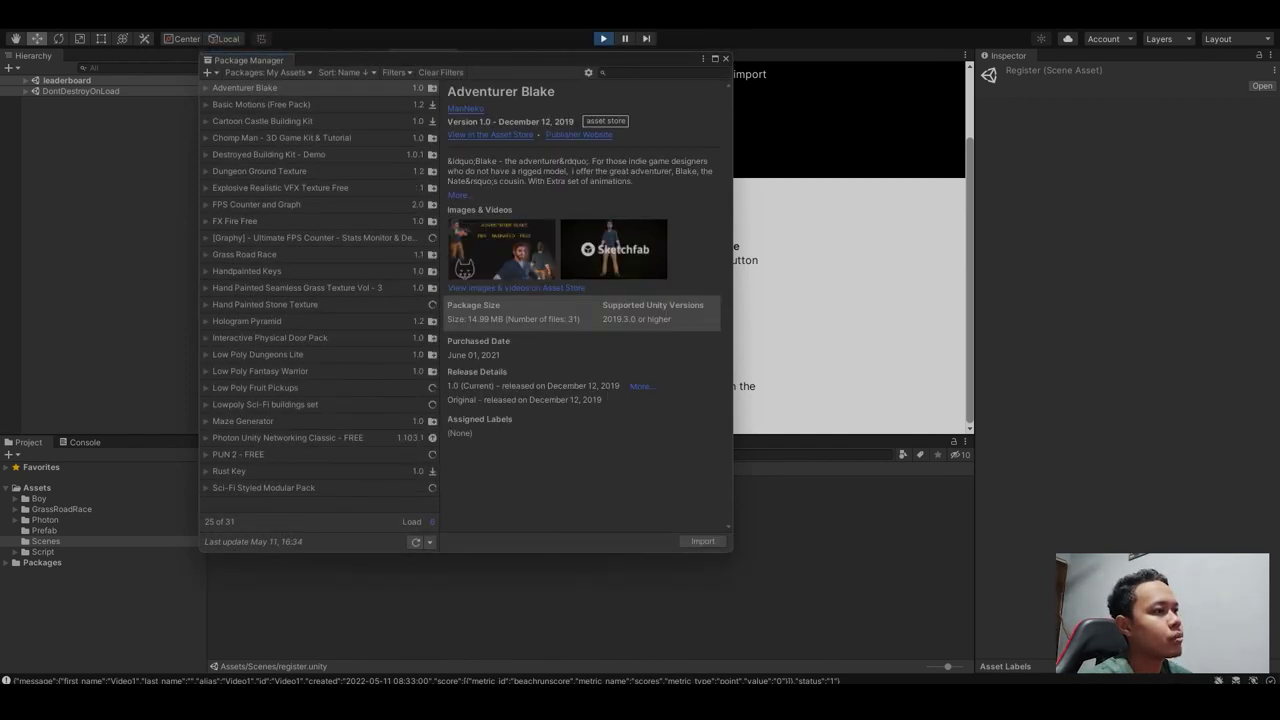
click(300, 471)
click(300, 454)
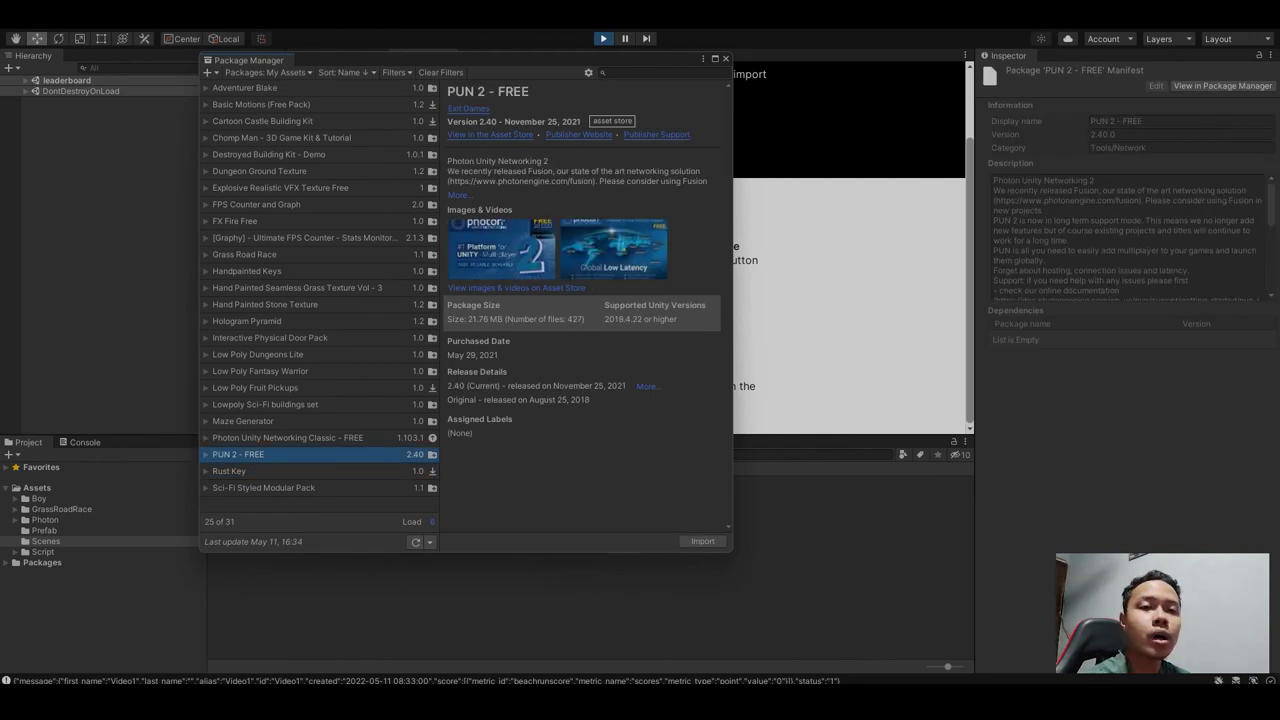
mouse_move(529, 91)
mouse_down()
mouse_move(447, 91)
mouse_move(530, 91)
mouse_up()
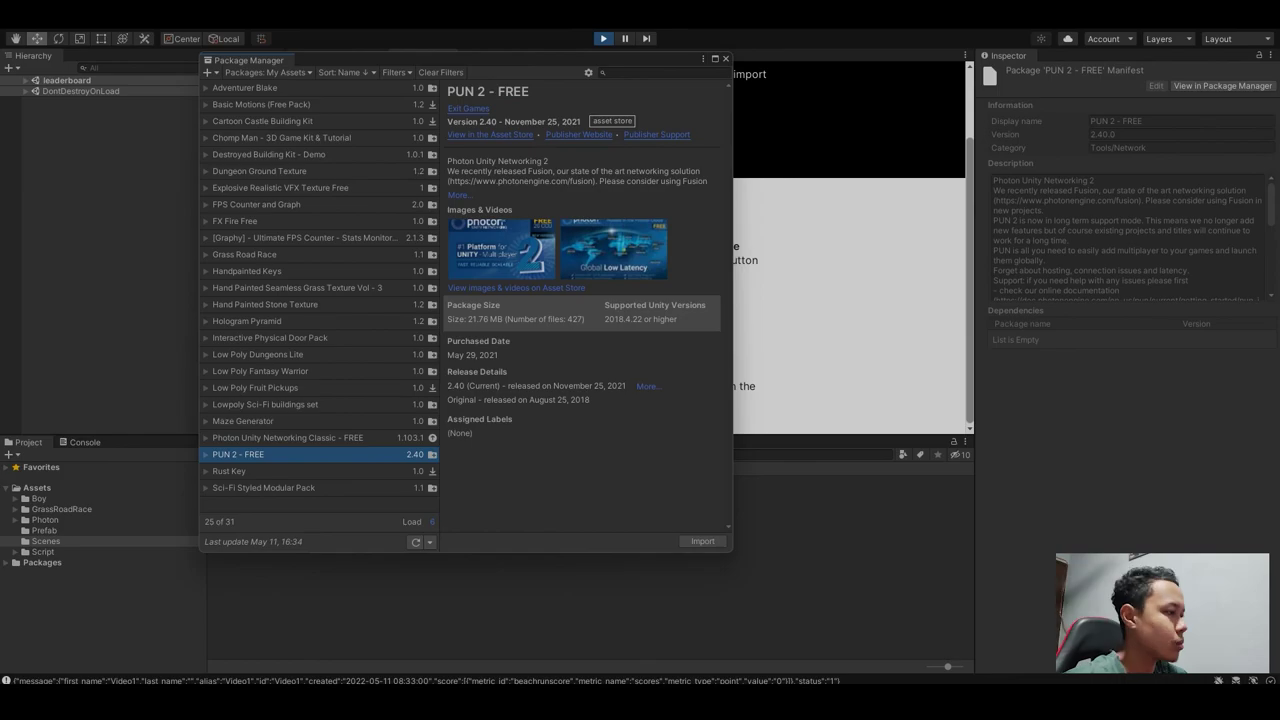
Step: Switch to the Photon dashboard, reveal the full App ID of the beachrun application, and return to Unity
key(alt+Tab)
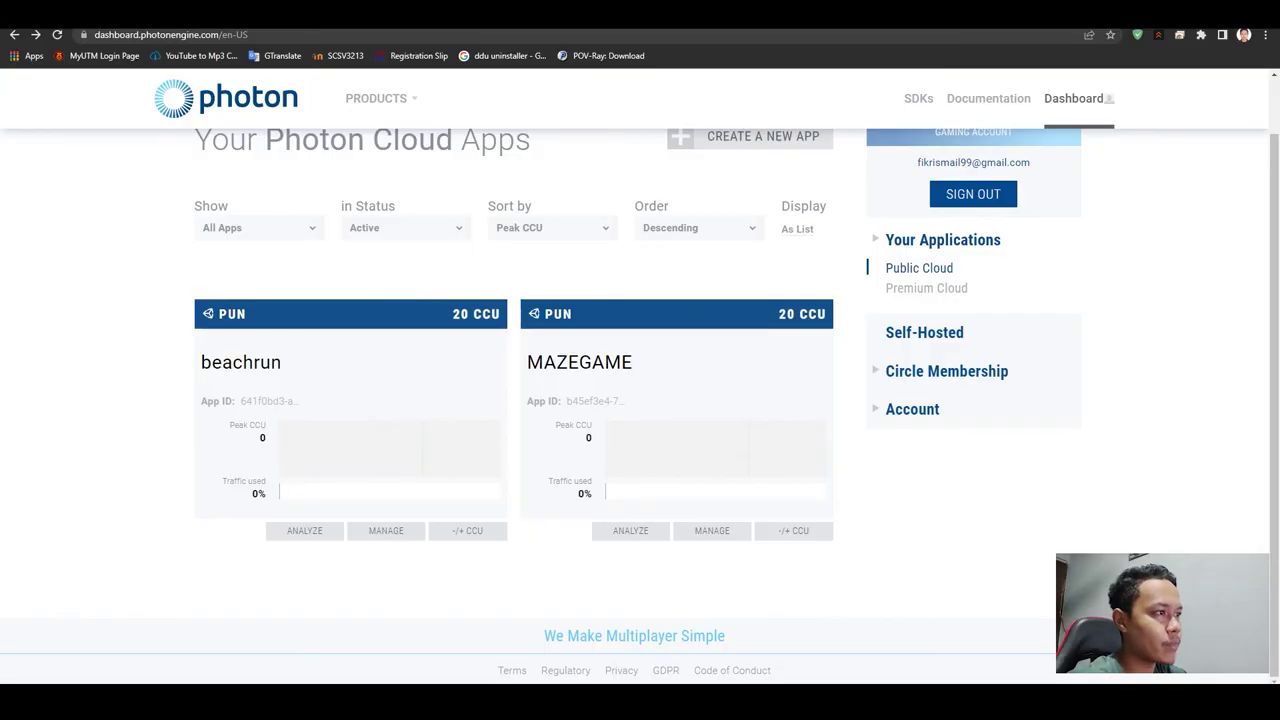
click(269, 401)
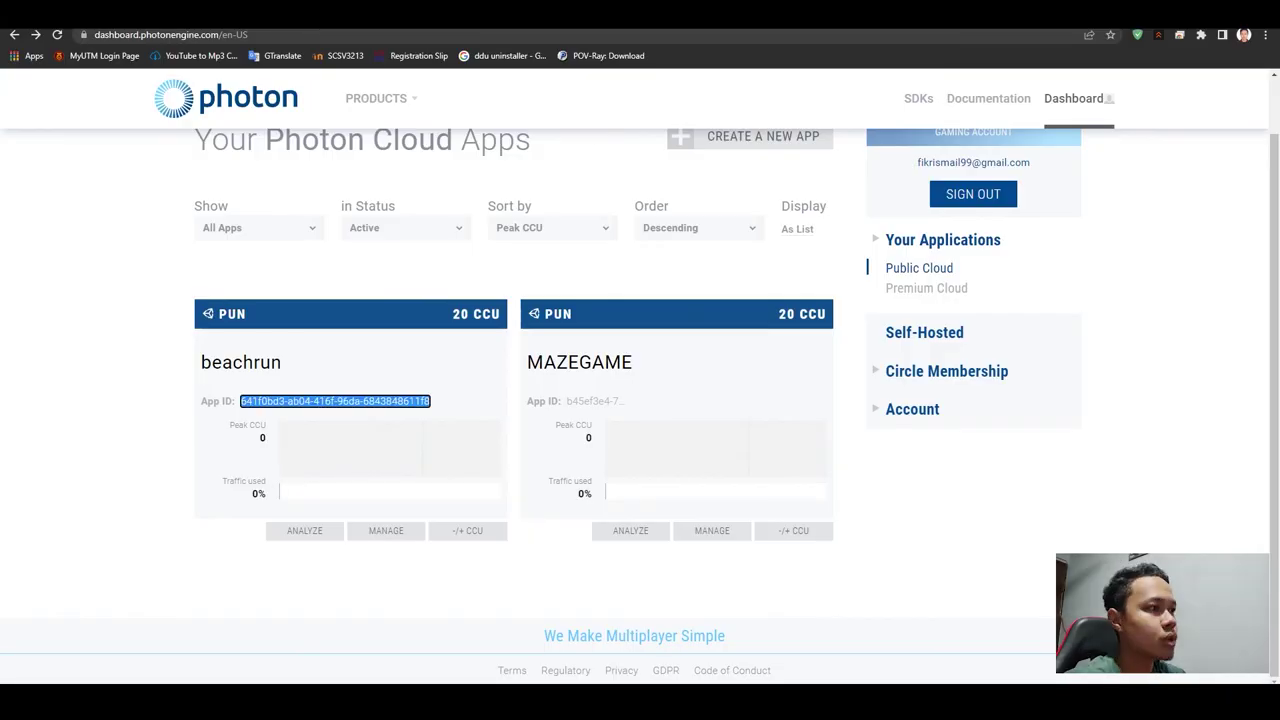
key(alt+Tab)
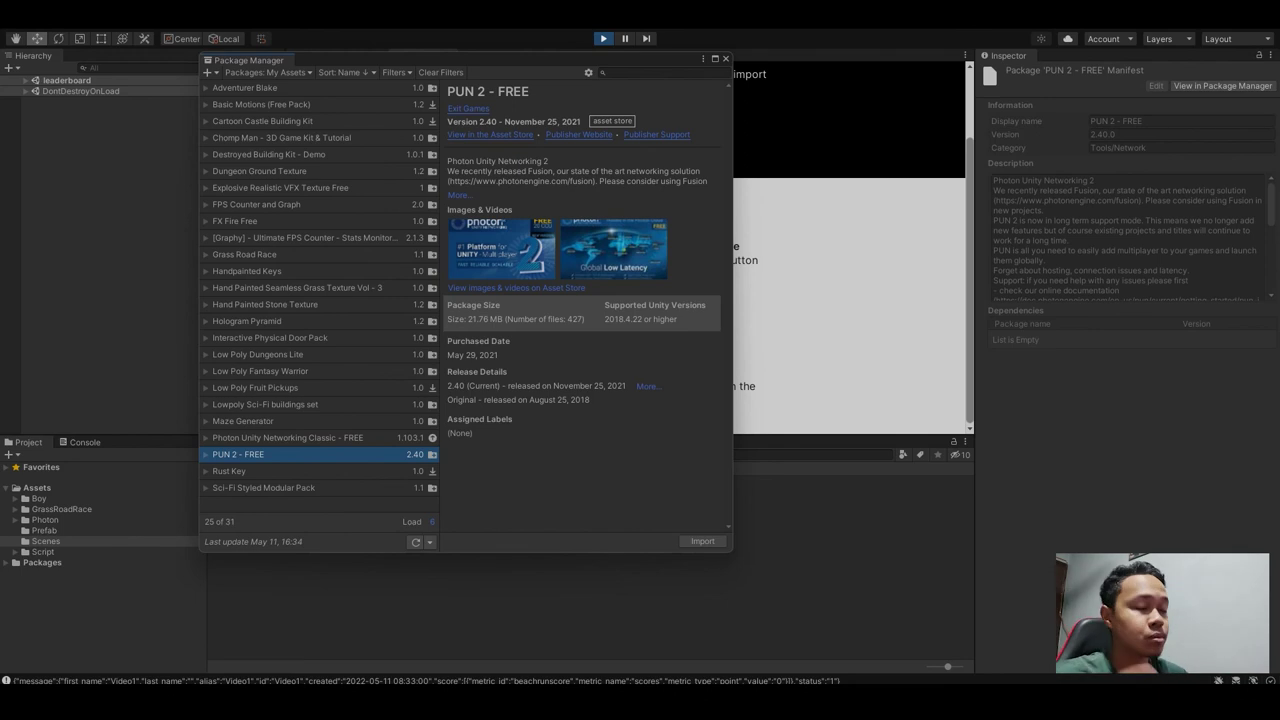